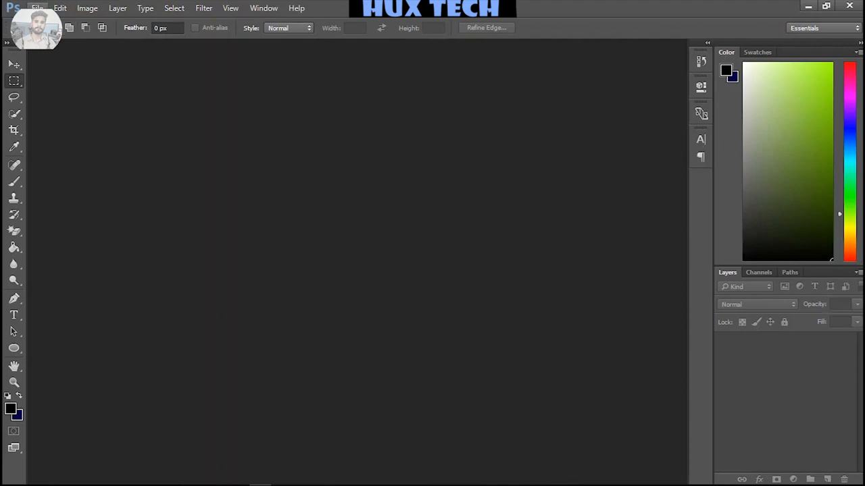
Step: Create a new 3.6 × 3.6 inch document at 300 pixels/inch in RGB Color with a white background
{"action": "left_click", "coordinate": [37, 8]}
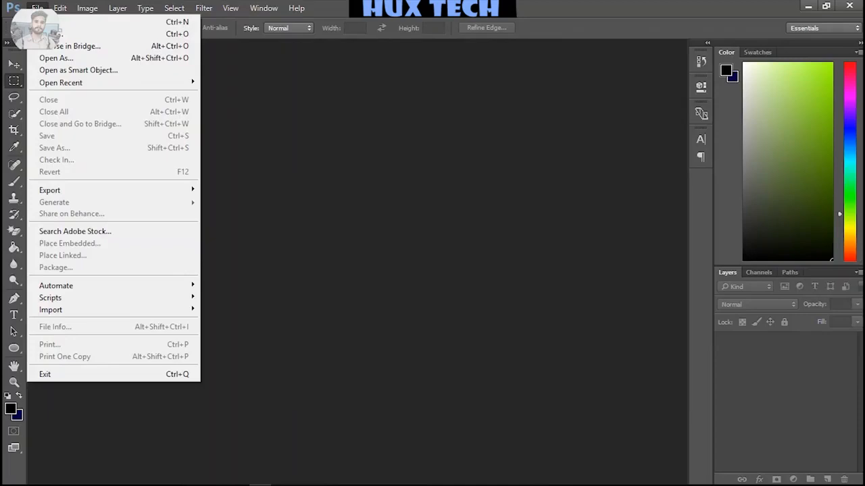
{"action": "left_click", "coordinate": [47, 22]}
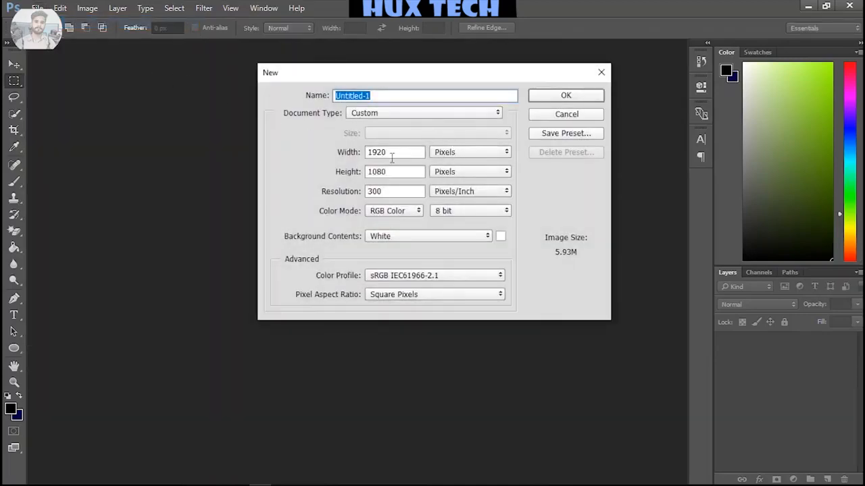
{"action": "left_click", "coordinate": [465, 156]}
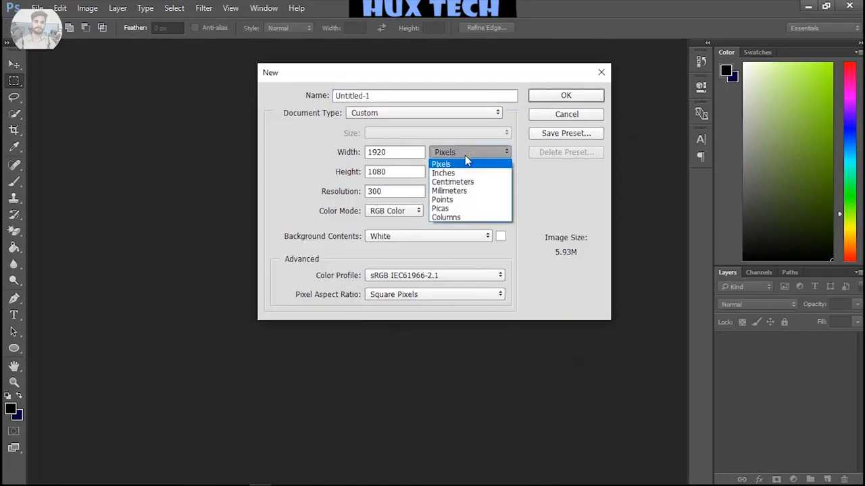
{"action": "left_click", "coordinate": [456, 175]}
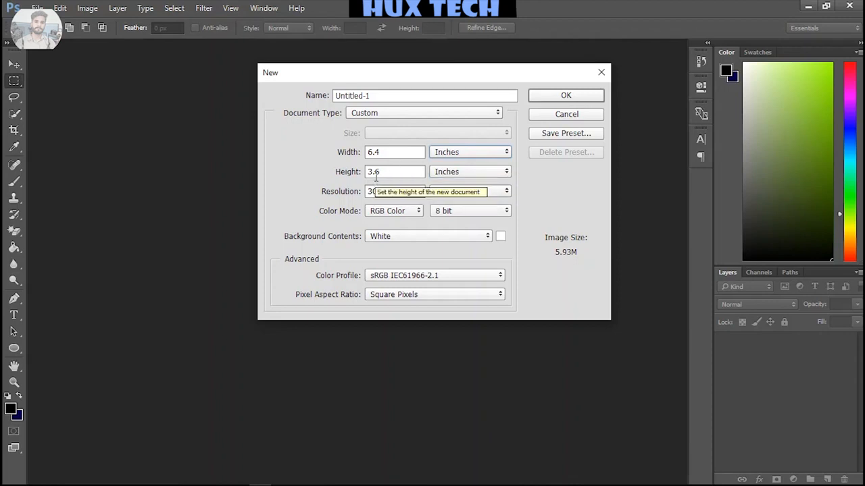
{"action": "left_click", "coordinate": [373, 152]}
{"action": "double_click", "coordinate": [374, 154]}
{"action": "type", "text": "3.6"}
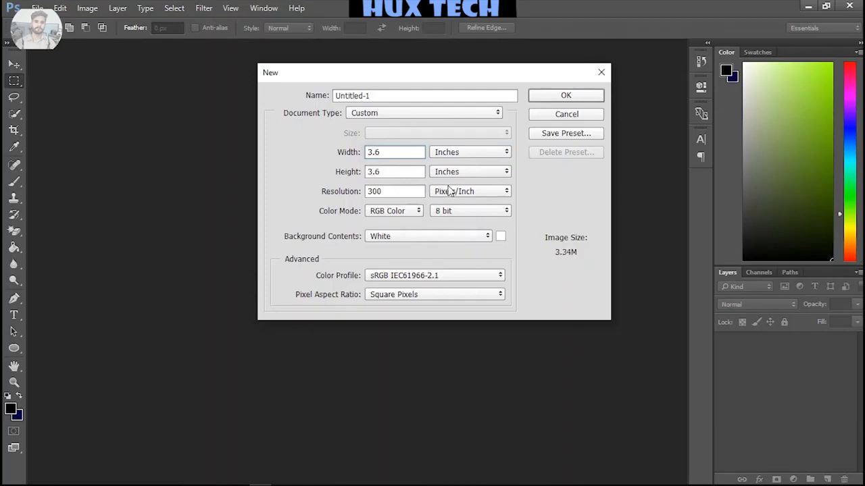
{"action": "left_click", "coordinate": [412, 213]}
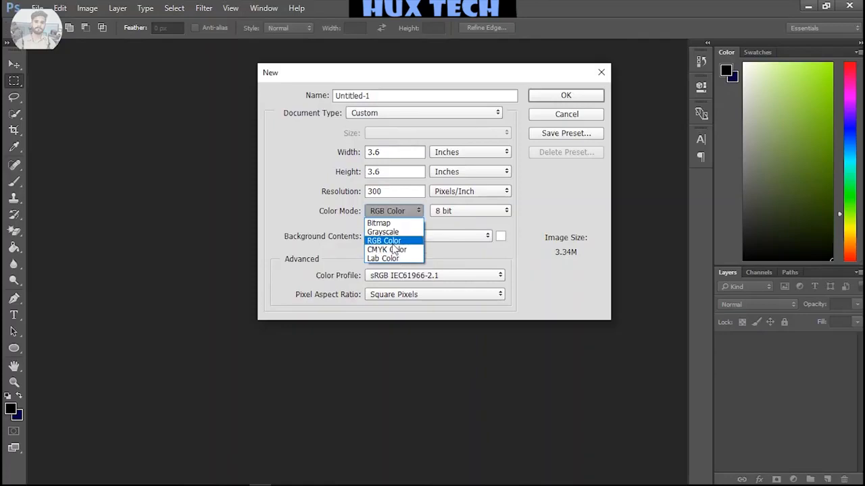
{"action": "left_click", "coordinate": [392, 244]}
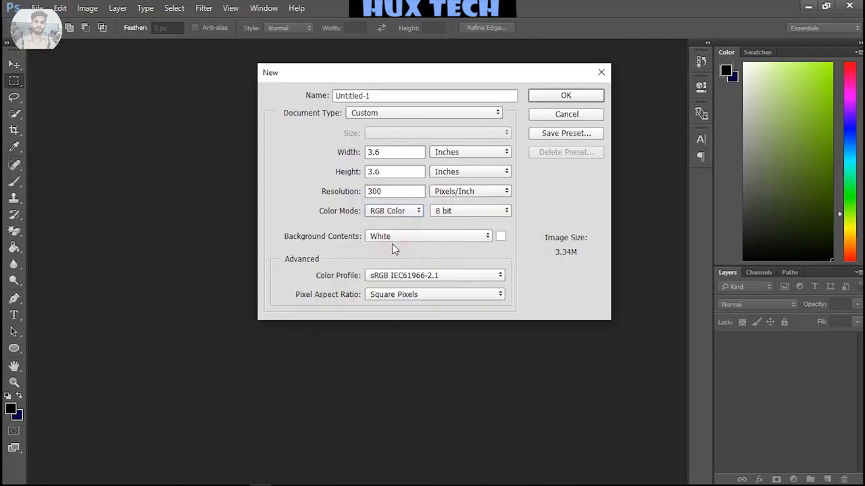
{"action": "left_click", "coordinate": [548, 95]}
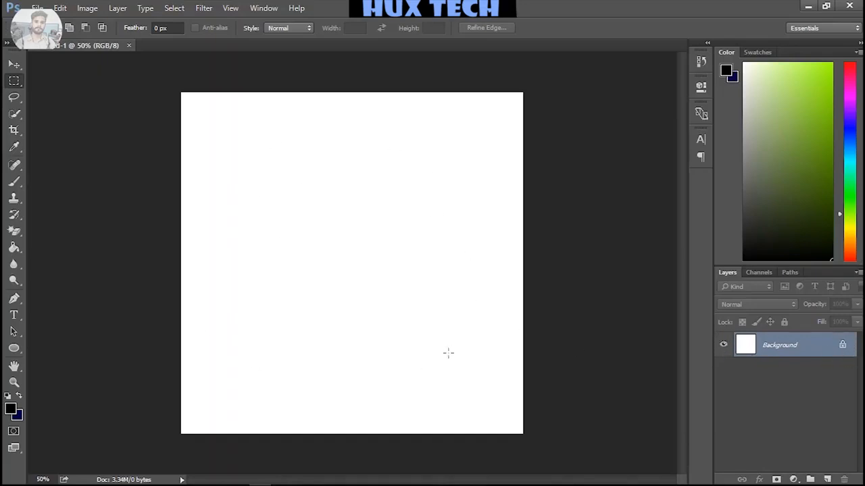
Step: Convert the locked Background into a regular, editable layer named Layer 0
{"action": "left_click", "coordinate": [842, 347]}
{"action": "key", "text": "h"}
{"action": "double_click", "coordinate": [841, 350]}
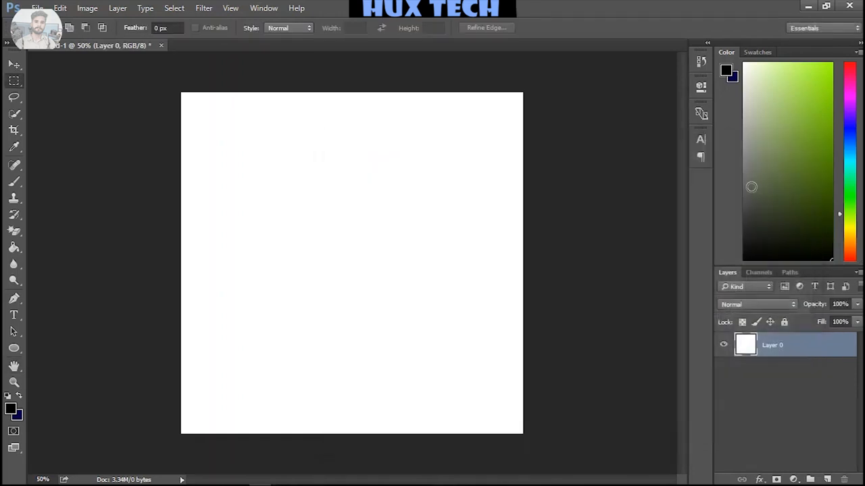
{"action": "left_click", "coordinate": [747, 188]}
Step: Add a new empty layer and delete the white Layer 0 to leave a transparent canvas
{"action": "left_click", "coordinate": [828, 479]}
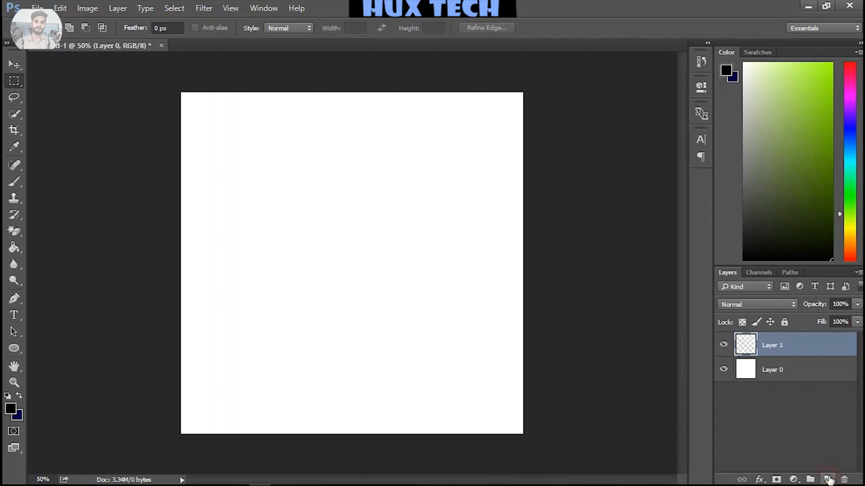
{"action": "left_click", "coordinate": [768, 372]}
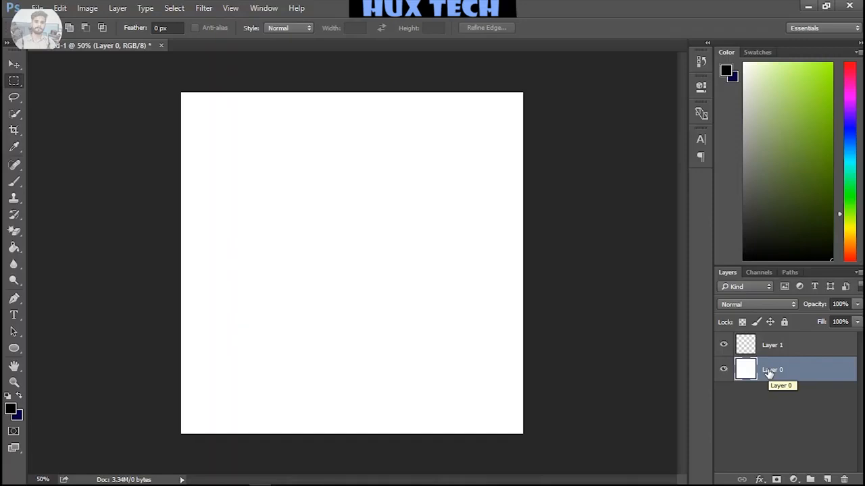
{"action": "key", "text": "Delete"}
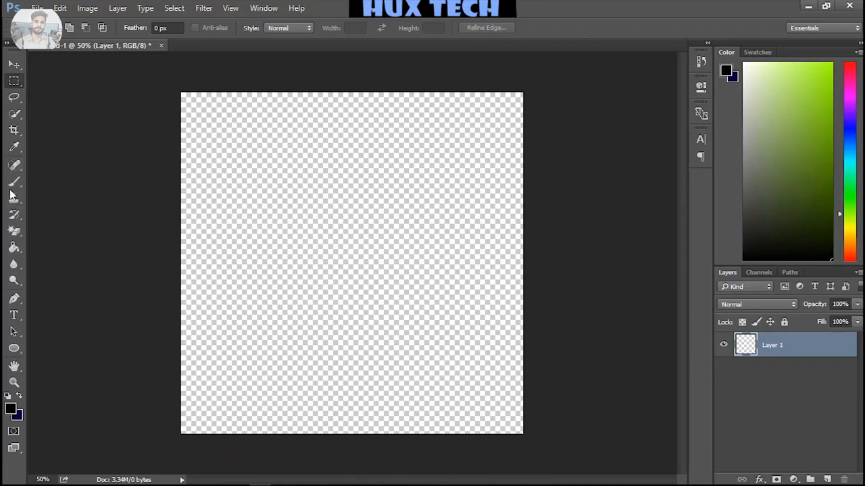
Step: Draw an ellipse about 468 × 354 px near the middle of the canvas and fill it with the recently used dark navy
{"action": "left_click", "coordinate": [15, 348]}
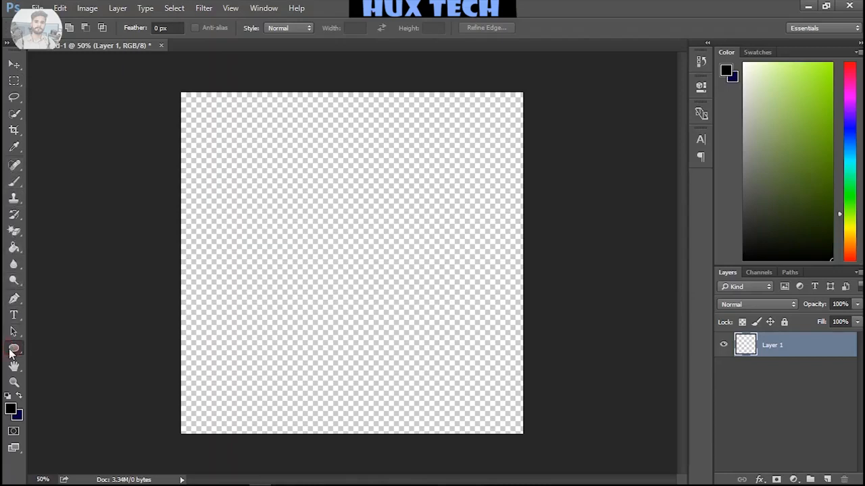
{"action": "left_click_drag", "start_coordinate": [266, 188], "coordinate": [415, 300]}
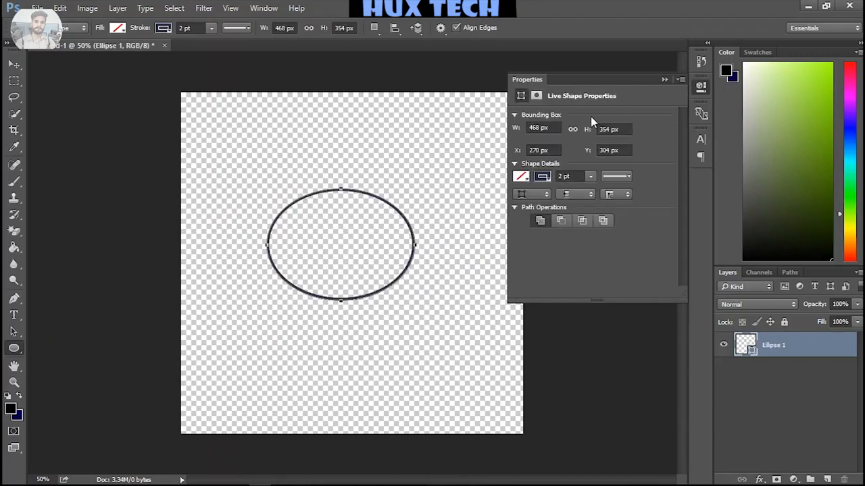
{"action": "left_click", "coordinate": [520, 179]}
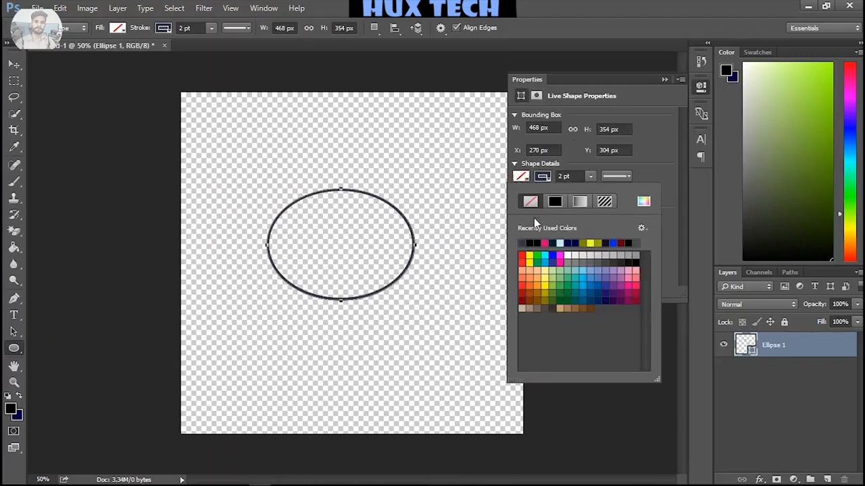
{"action": "left_click", "coordinate": [522, 244]}
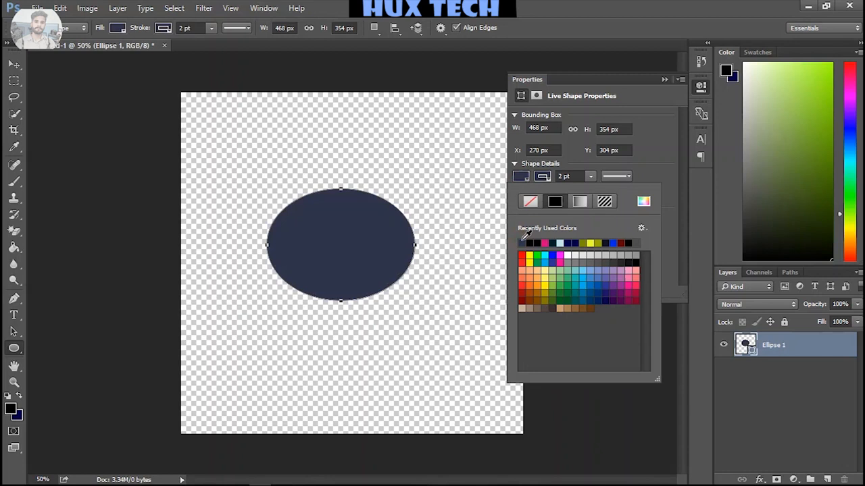
{"action": "left_click", "coordinate": [548, 6]}
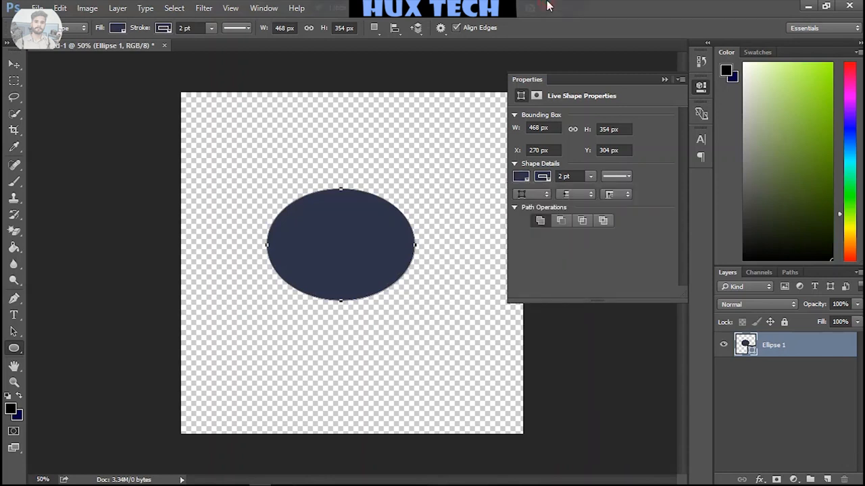
{"action": "left_click", "coordinate": [665, 80]}
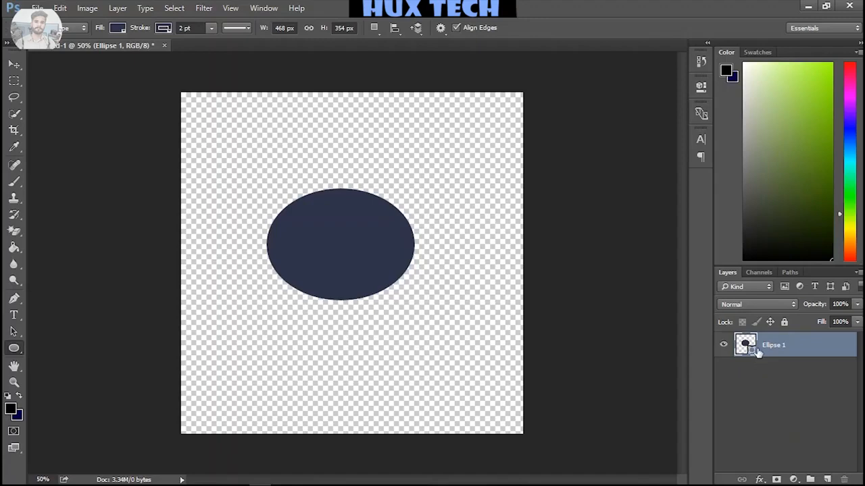
Step: Add a new layer above the ellipse and fill it with black using the Paint Bucket
{"action": "left_click", "coordinate": [826, 478]}
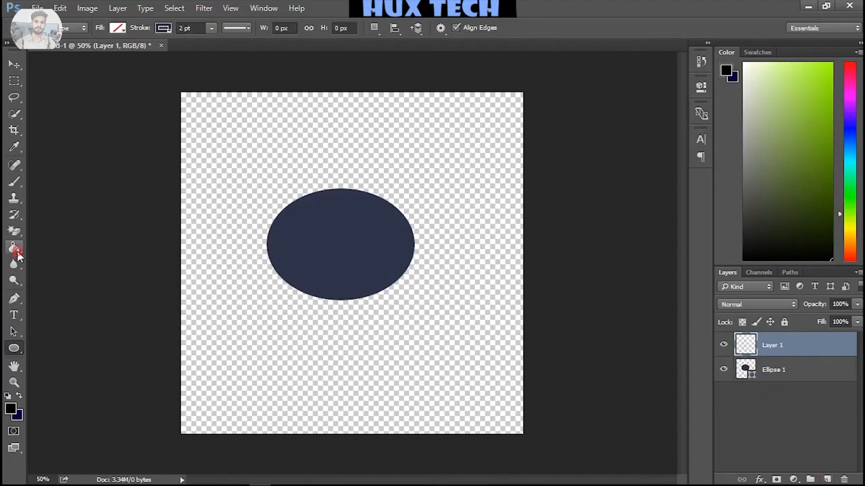
{"action": "left_click_drag", "start_coordinate": [14, 247], "coordinate": [67, 259]}
{"action": "left_click", "coordinate": [249, 398]}
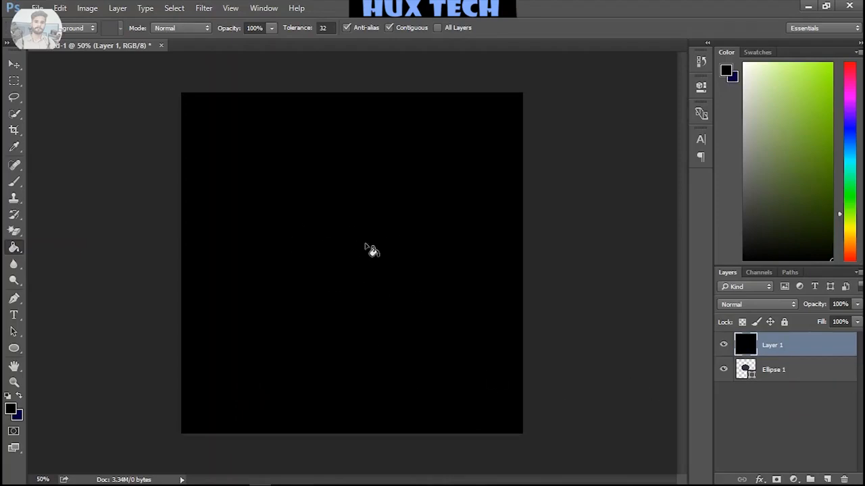
Step: Activate the Move tool and reorder the layers so that Ellipse 1 is above the black Layer 1
{"action": "left_click", "coordinate": [12, 64]}
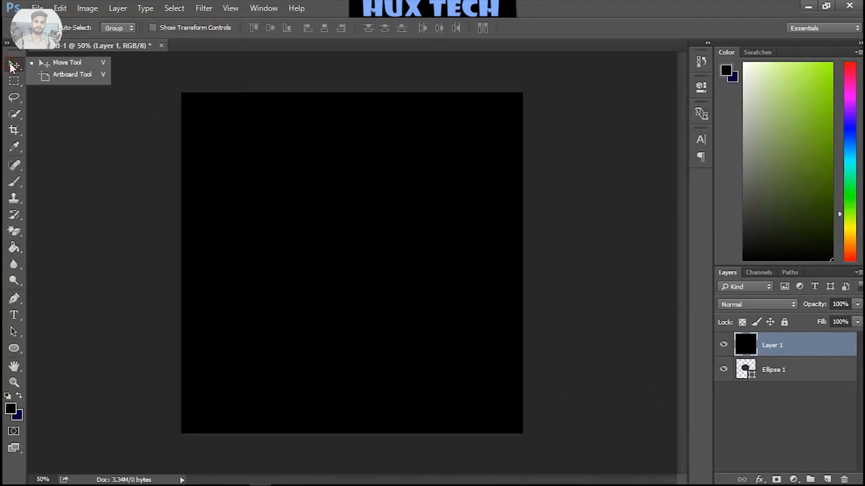
{"action": "left_click", "coordinate": [136, 181]}
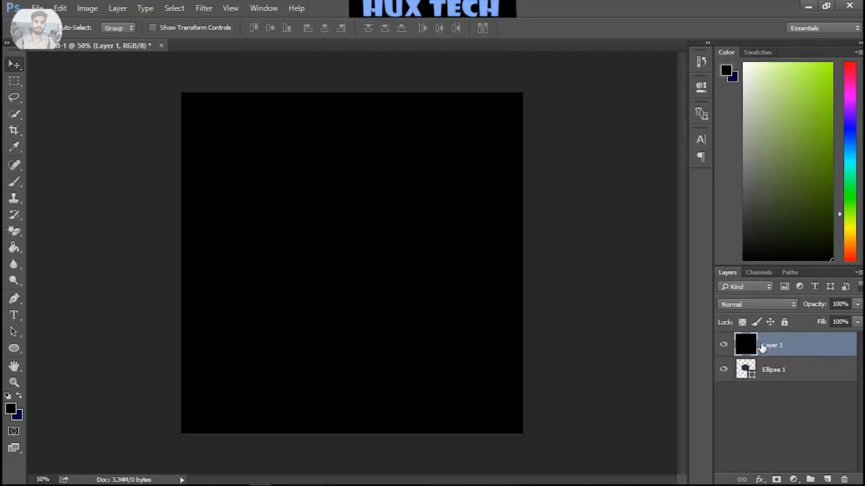
{"action": "left_click_drag", "start_coordinate": [781, 372], "coordinate": [778, 343]}
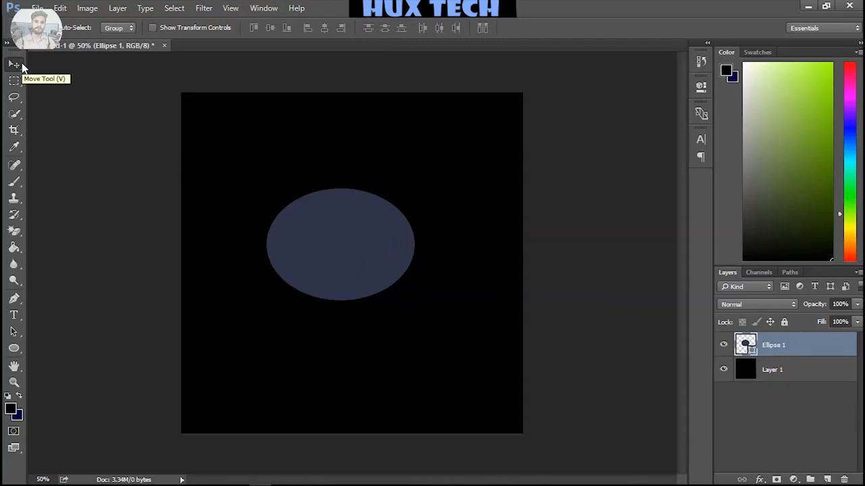
Step: Move the ellipse to the exact center of the canvas, aligned horizontally and vertically with the smart guides
{"action": "left_click_drag", "start_coordinate": [350, 255], "coordinate": [385, 268]}
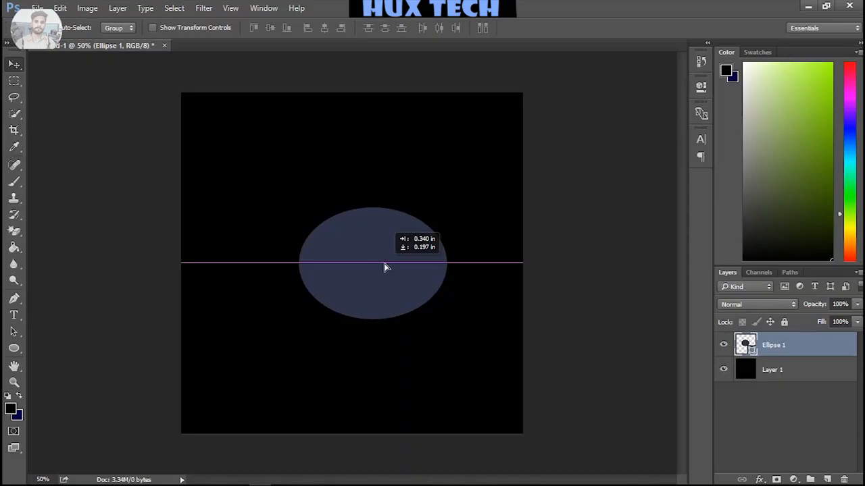
{"action": "left_click_drag", "start_coordinate": [384, 267], "coordinate": [362, 268]}
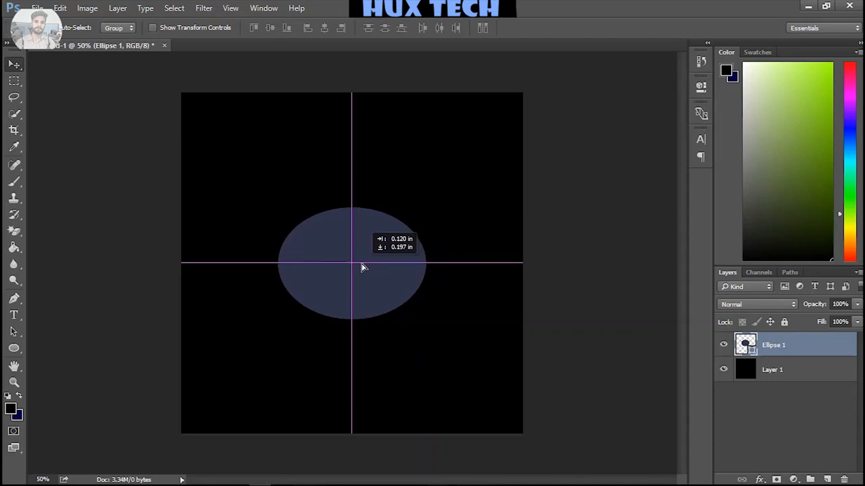
{"action": "left_click_drag", "start_coordinate": [361, 268], "coordinate": [361, 268]}
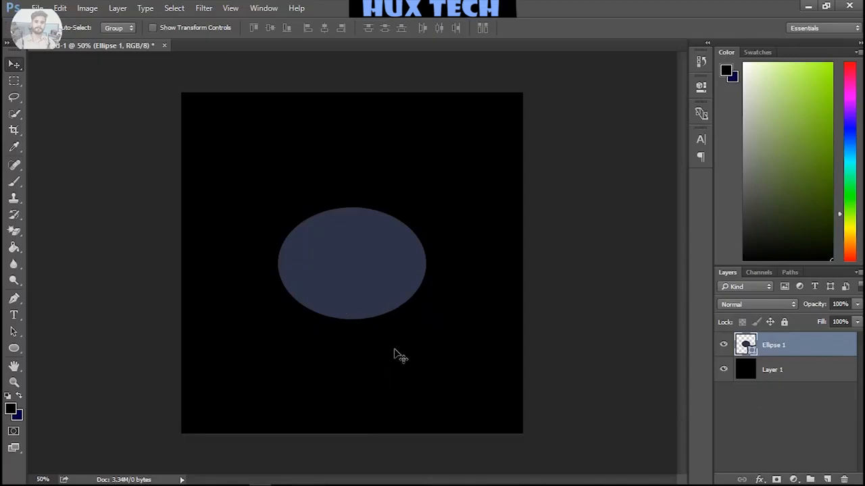
Step: Select the black background and the ellipse alternately by picking them directly on the canvas, ending on the ellipse
{"action": "key", "text": "ctrl"}
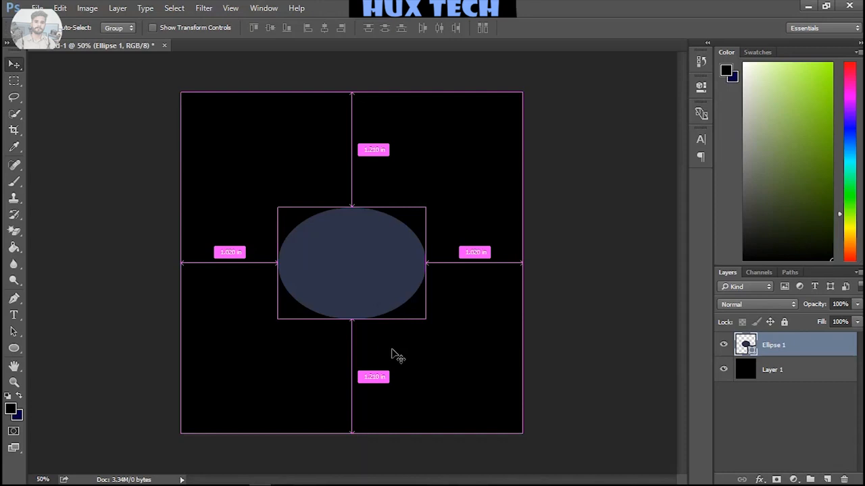
{"action": "left_click", "coordinate": [439, 370], "text": "ctrl"}
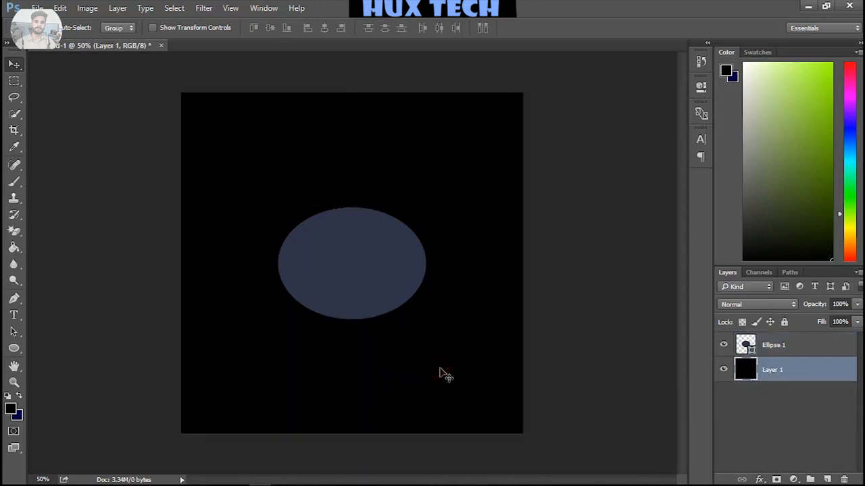
{"action": "key", "text": "ctrl"}
{"action": "key", "text": "ctrl"}
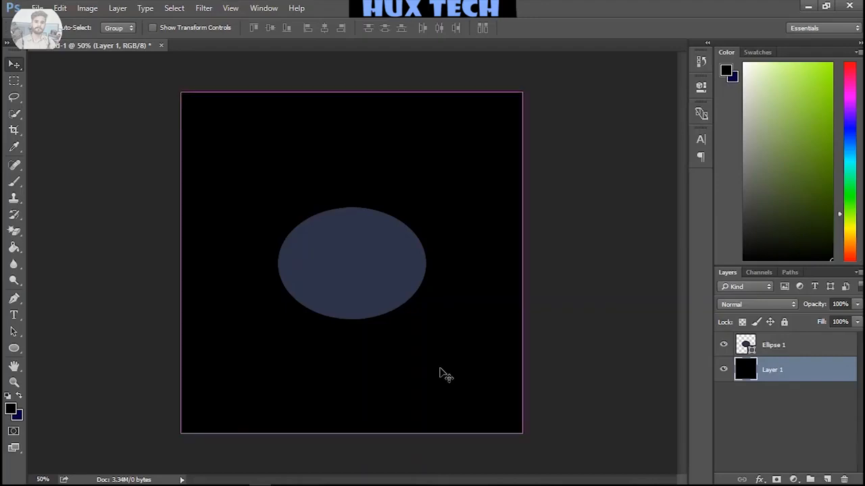
{"action": "left_click", "coordinate": [367, 291], "text": "ctrl"}
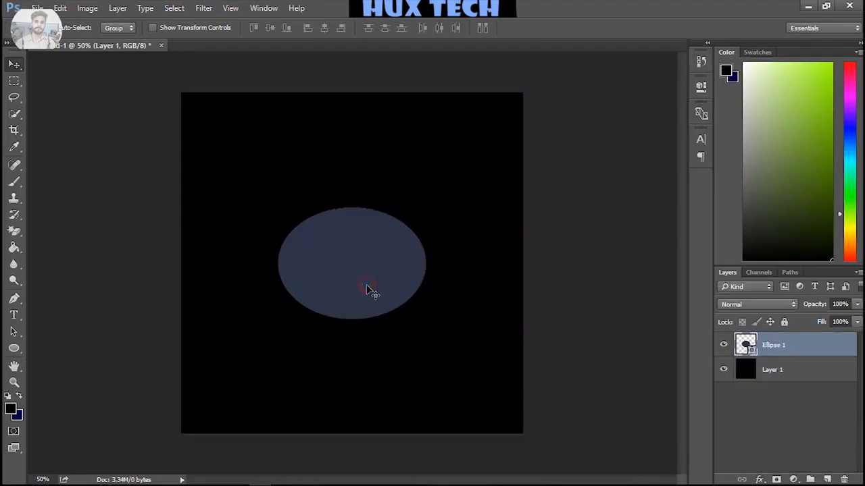
{"action": "left_click", "coordinate": [449, 360], "text": "ctrl"}
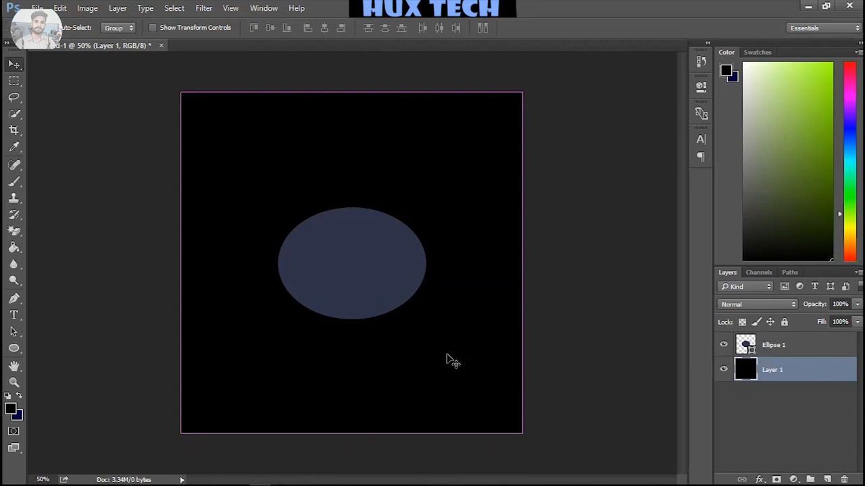
{"action": "left_click", "coordinate": [350, 284], "text": "ctrl"}
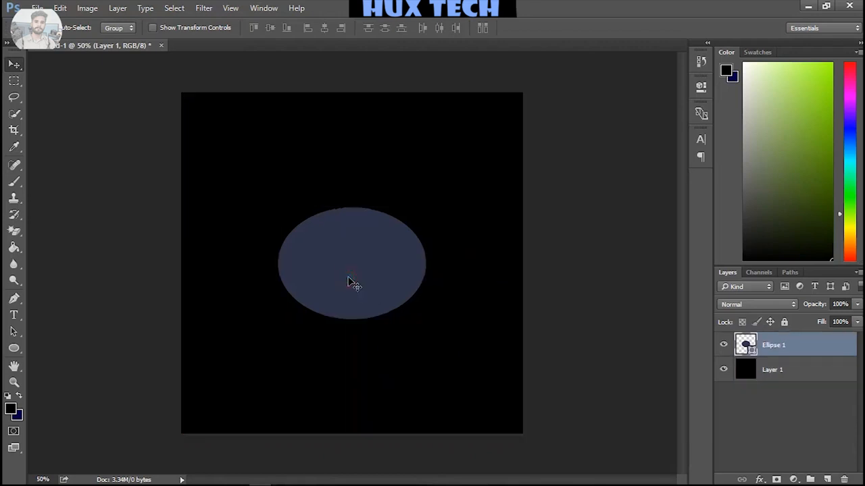
Step: Switch the active layer between Layer 1 and Ellipse 1 in the layer stack, ending on Ellipse 1
{"action": "left_click", "coordinate": [774, 372]}
{"action": "left_click", "coordinate": [792, 347]}
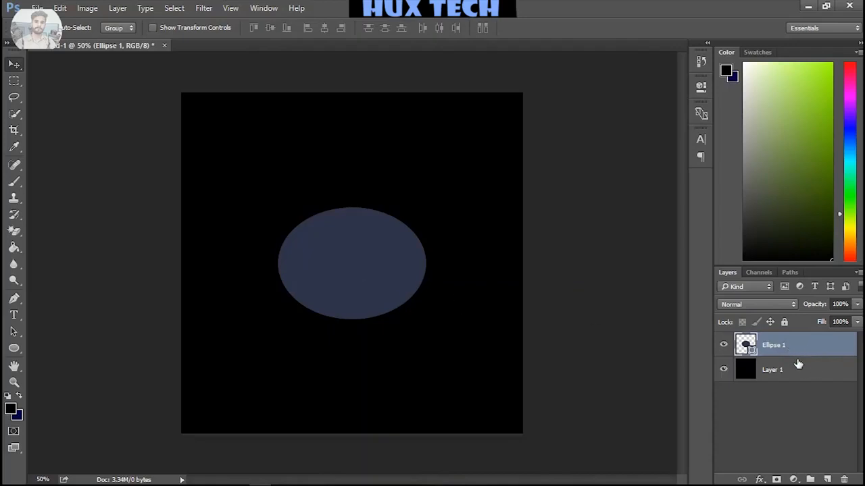
{"action": "left_click", "coordinate": [797, 372]}
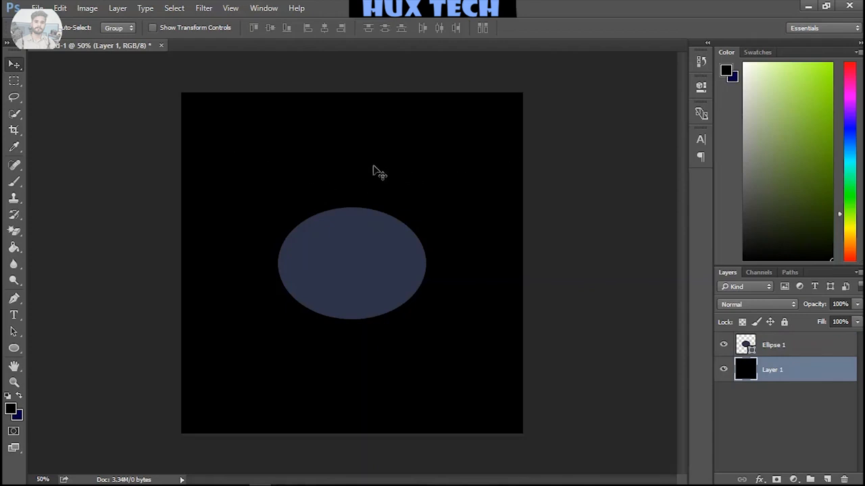
{"action": "left_click", "coordinate": [810, 354]}
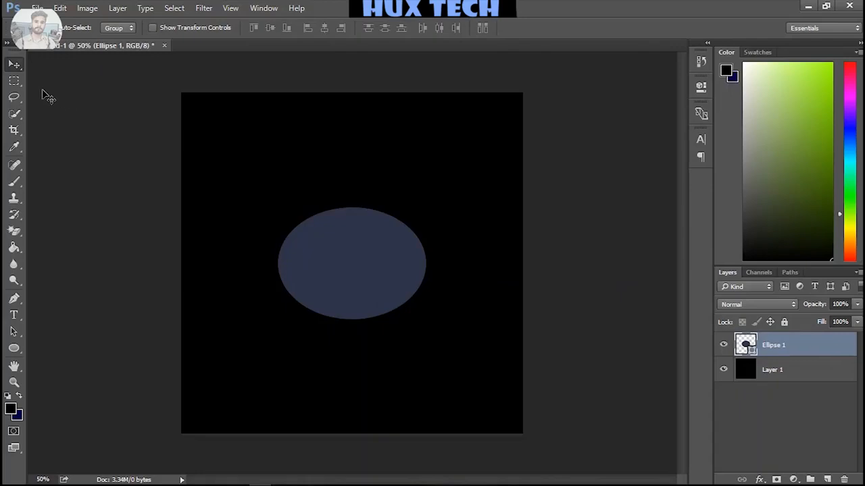
Step: Select a long thin strip above the ellipse with the Rectangular Marquee tool and cut it out of Layer 1
{"action": "right_click", "coordinate": [12, 82]}
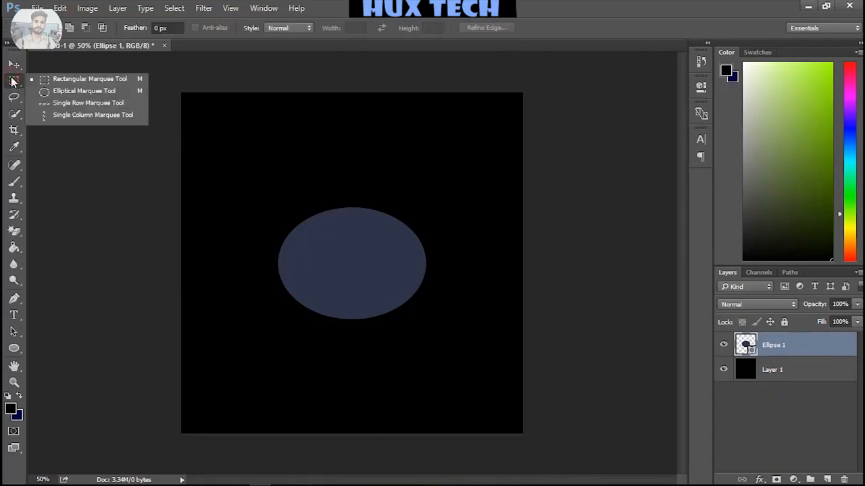
{"action": "left_click", "coordinate": [60, 81]}
{"action": "left_click_drag", "start_coordinate": [236, 138], "coordinate": [315, 146]}
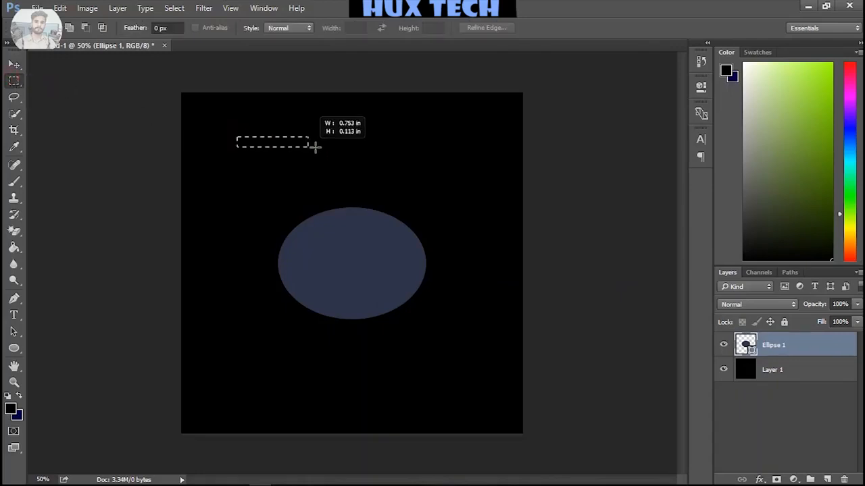
{"action": "left_click_drag", "start_coordinate": [417, 154], "coordinate": [466, 154]}
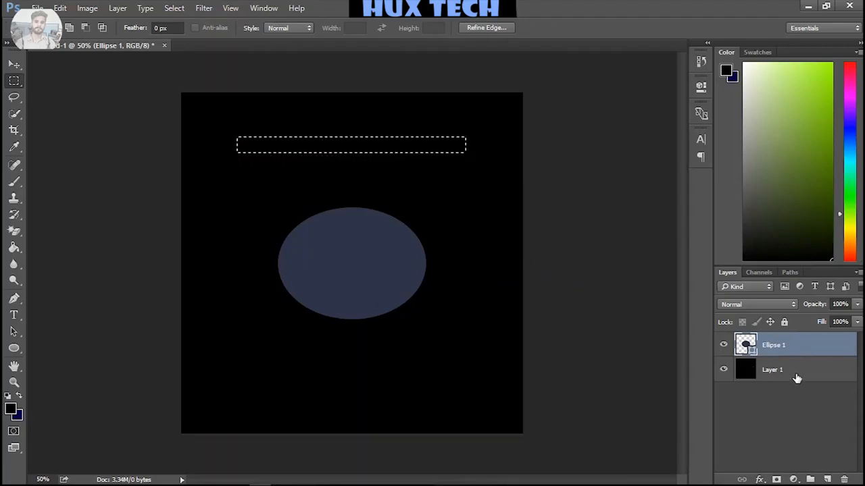
{"action": "left_click", "coordinate": [775, 370]}
{"action": "key", "text": "ctrl+x"}
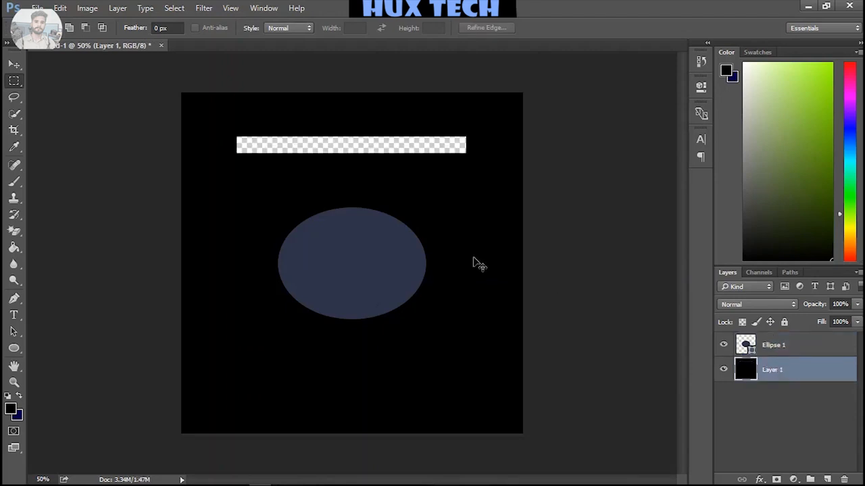
Step: Undo the strip cut from Layer 1 and clear the marquee selection with the Move tool active
{"action": "key", "text": "ctrl+z"}
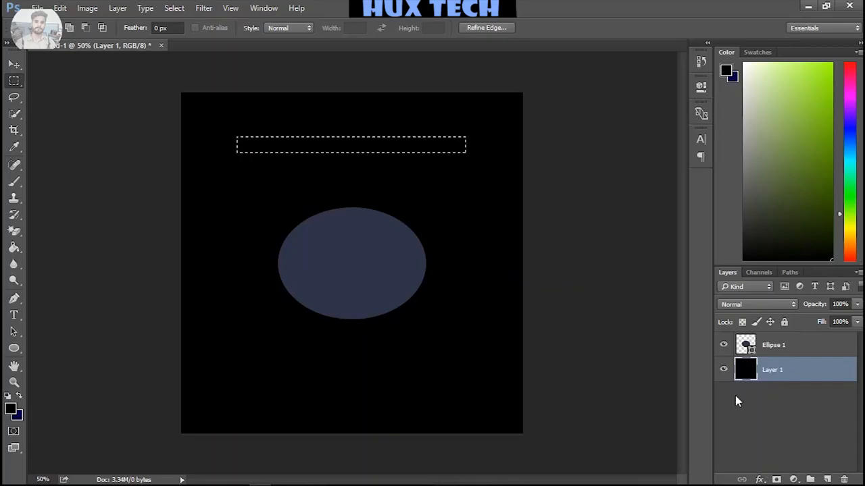
{"action": "left_click", "coordinate": [14, 66]}
{"action": "left_click", "coordinate": [440, 228]}
{"action": "key", "text": "ctrl+d"}
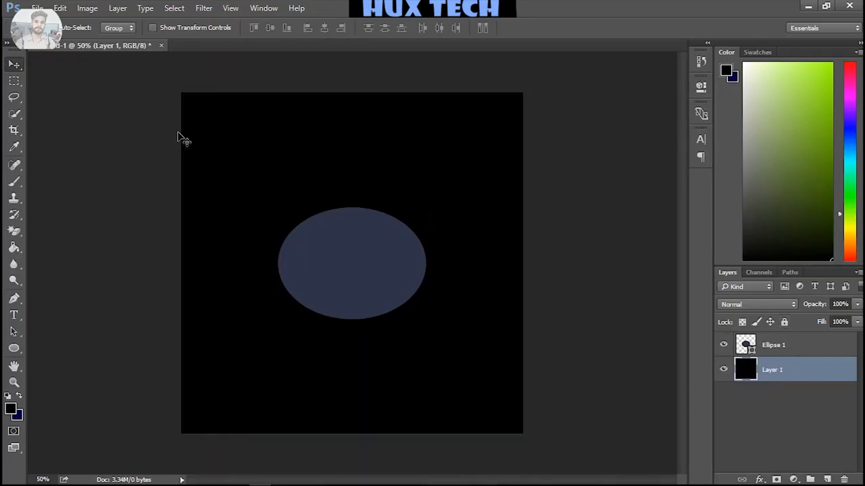
Step: Draw a wide rectangular marquee above the ellipse, clear it, and make Ellipse 1 the active layer
{"action": "left_click", "coordinate": [13, 81]}
{"action": "left_click_drag", "start_coordinate": [222, 121], "coordinate": [469, 182]}
{"action": "left_click", "coordinate": [469, 183]}
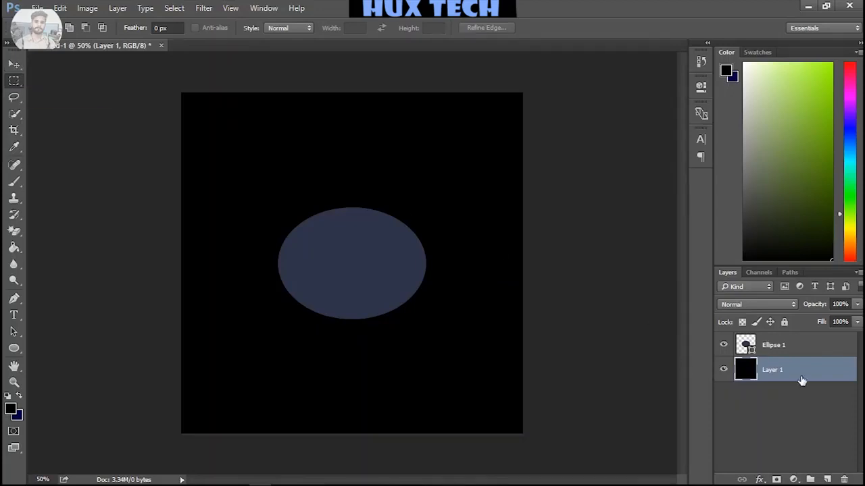
{"action": "left_click", "coordinate": [783, 350]}
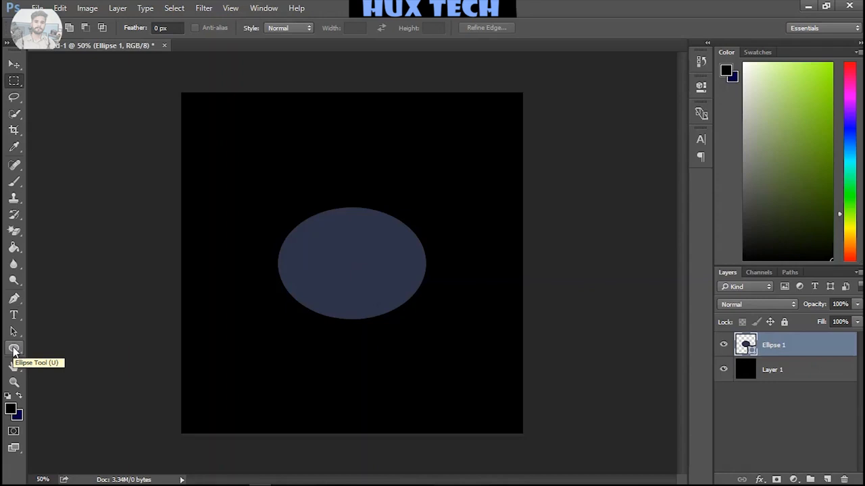
Step: Cut a freehand Lasso selection above the ellipse out of Layer 1, undo the cut and deselect
{"action": "left_click", "coordinate": [15, 99]}
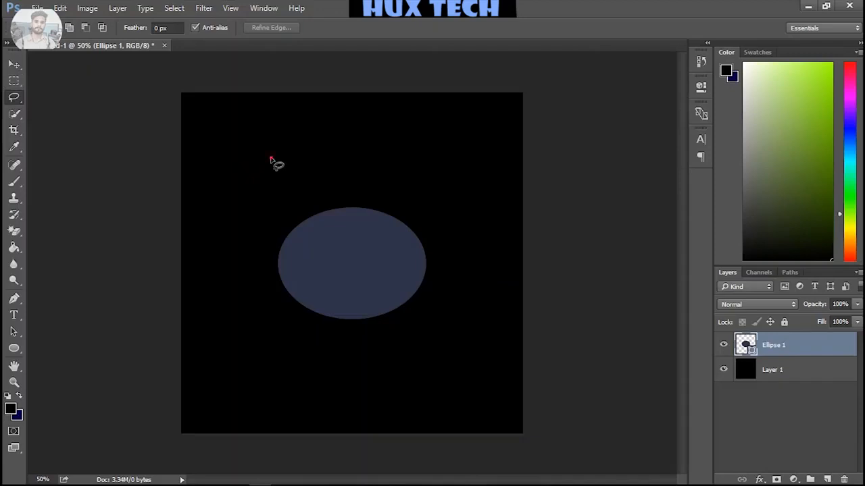
{"action": "mouse_move", "coordinate": [270, 165]}
{"action": "left_mouse_down"}
{"action": "mouse_move", "coordinate": [271, 183]}
{"action": "mouse_move", "coordinate": [331, 189]}
{"action": "mouse_move", "coordinate": [370, 167]}
{"action": "mouse_move", "coordinate": [271, 164]}
{"action": "left_mouse_up"}
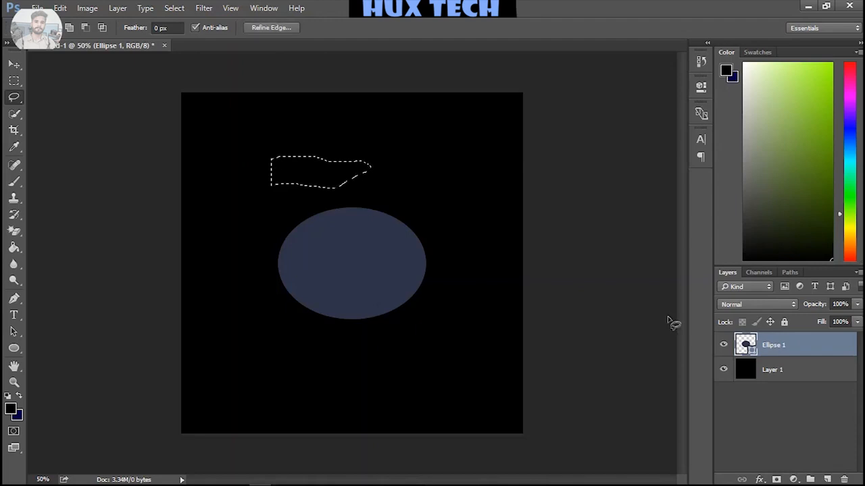
{"action": "left_click", "coordinate": [793, 378]}
{"action": "key", "text": "ctrl+x"}
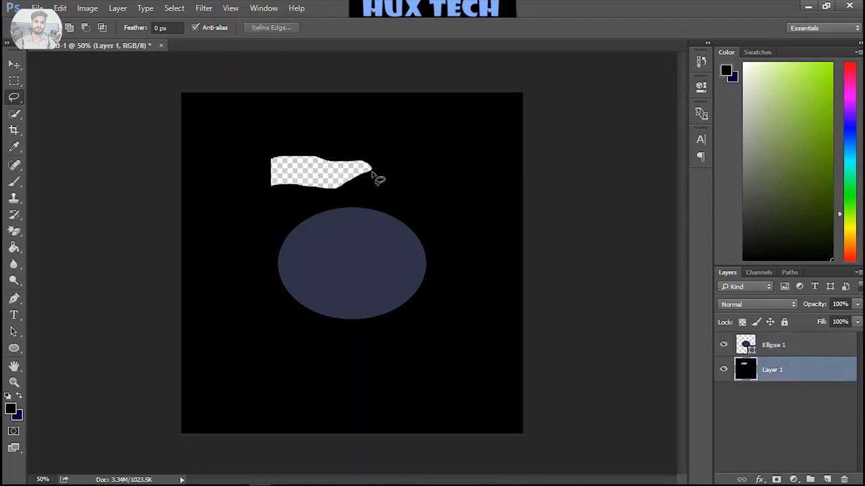
{"action": "key", "text": "ctrl+z"}
{"action": "key", "text": "ctrl+d"}
Step: Trace the ellipse's full outline on Ellipse 1 with the Magnetic Lasso tool, removing stray anchor points and closing the selection
{"action": "right_click", "coordinate": [15, 98]}
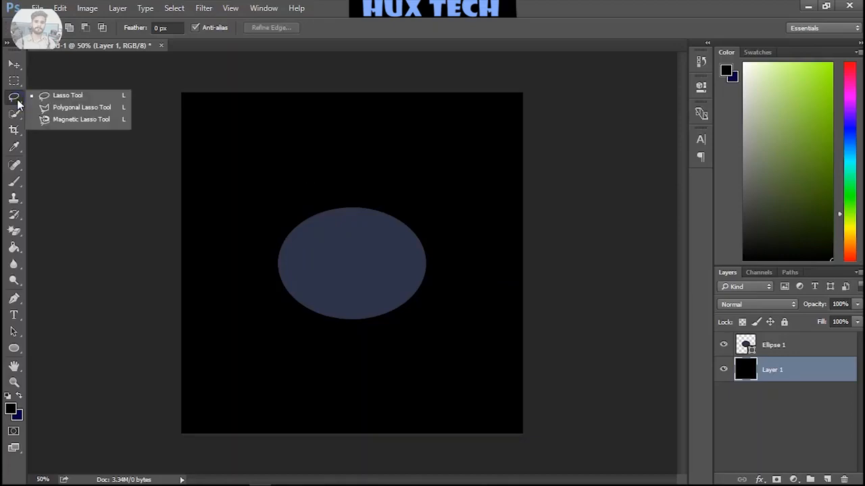
{"action": "left_click", "coordinate": [69, 120]}
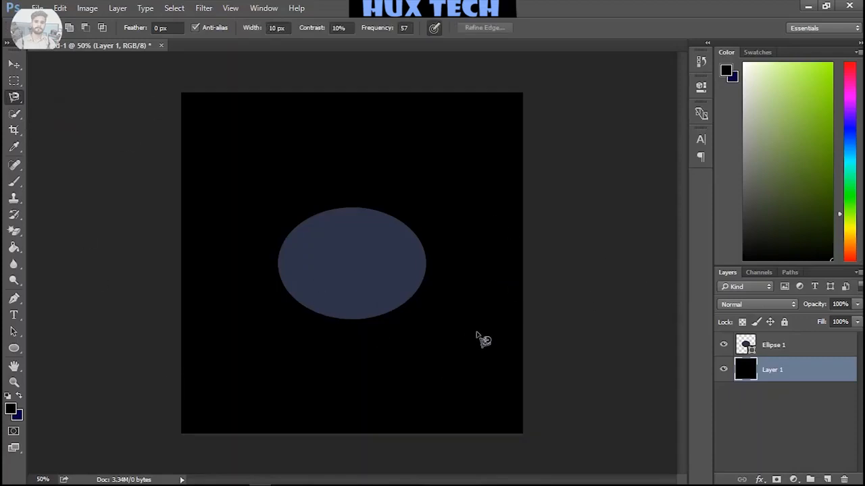
{"action": "left_click", "coordinate": [802, 346]}
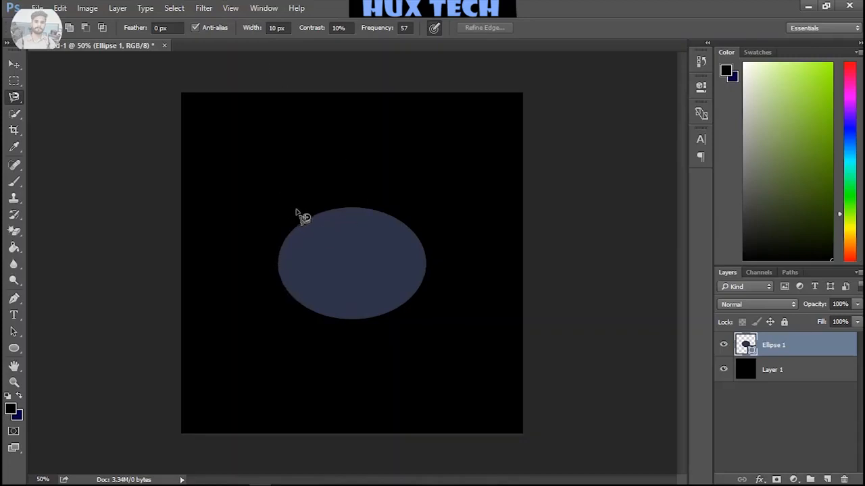
{"action": "left_click", "coordinate": [317, 214]}
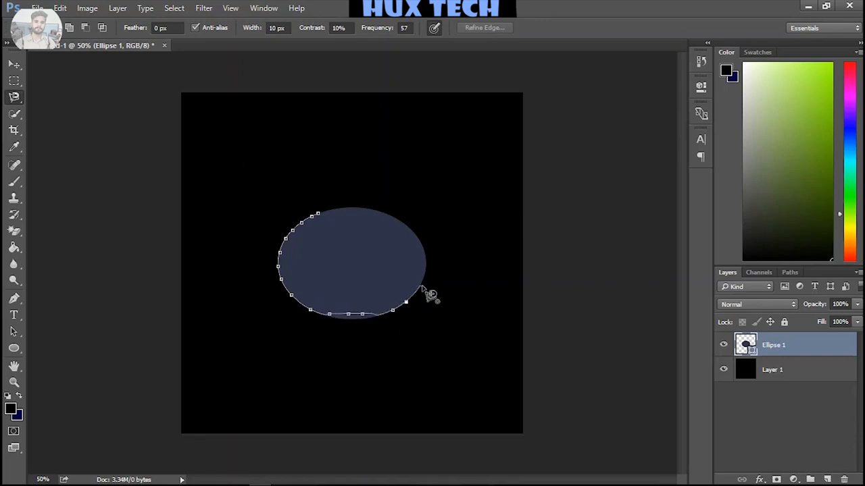
{"action": "key", "text": "BackSpace"}
{"action": "key", "text": "BackSpace"}
{"action": "key", "text": "BackSpace"}
{"action": "key", "text": "BackSpace"}
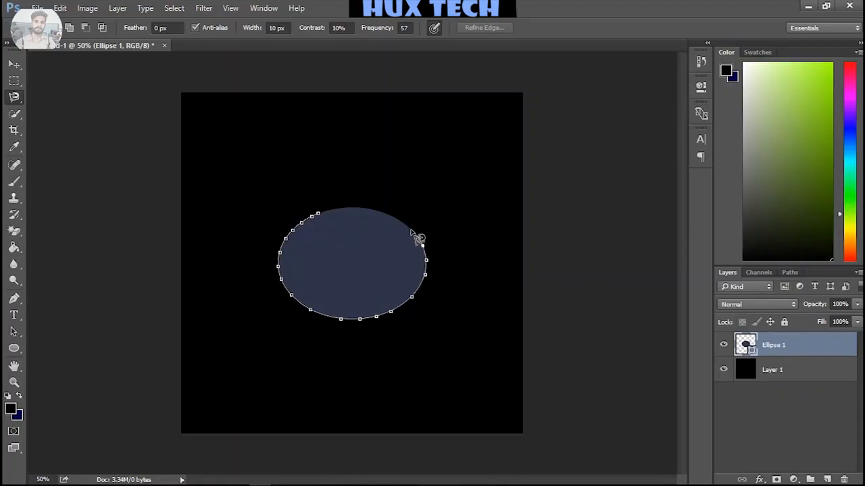
{"action": "left_click", "coordinate": [325, 219]}
Step: Keep the Magnetic Lasso tool active, undo the black strip pasted over the ellipse, and clear the ellipse selection
{"action": "left_click", "coordinate": [13, 98]}
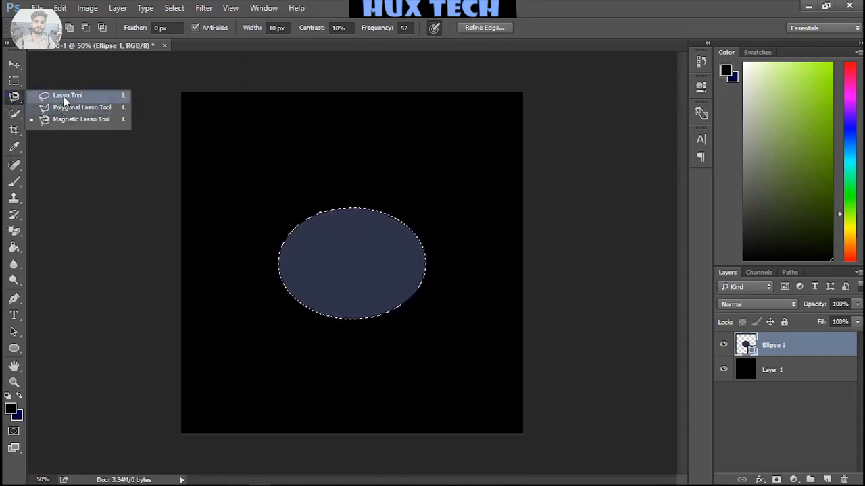
{"action": "left_click", "coordinate": [66, 122]}
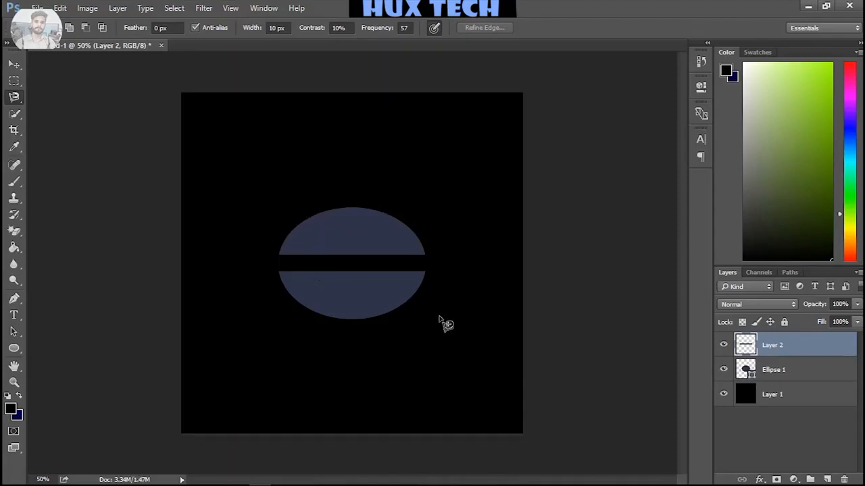
{"action": "key", "text": "ctrl+alt+z"}
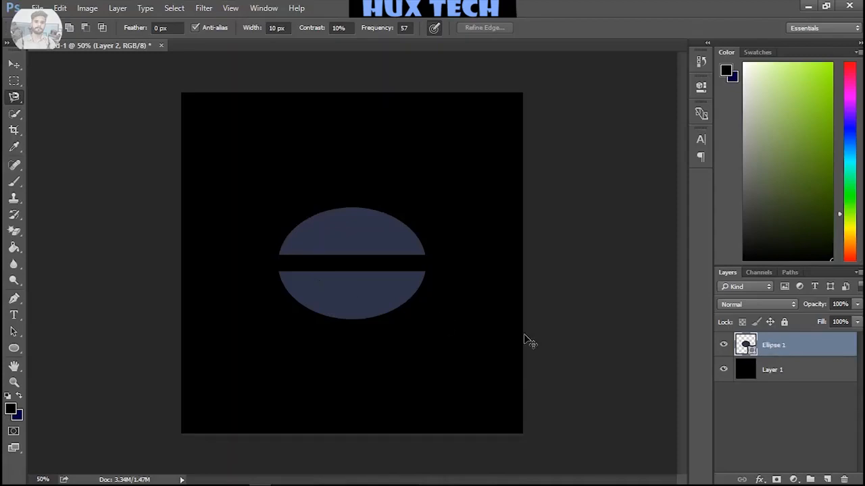
{"action": "key", "text": "ctrl+alt+z"}
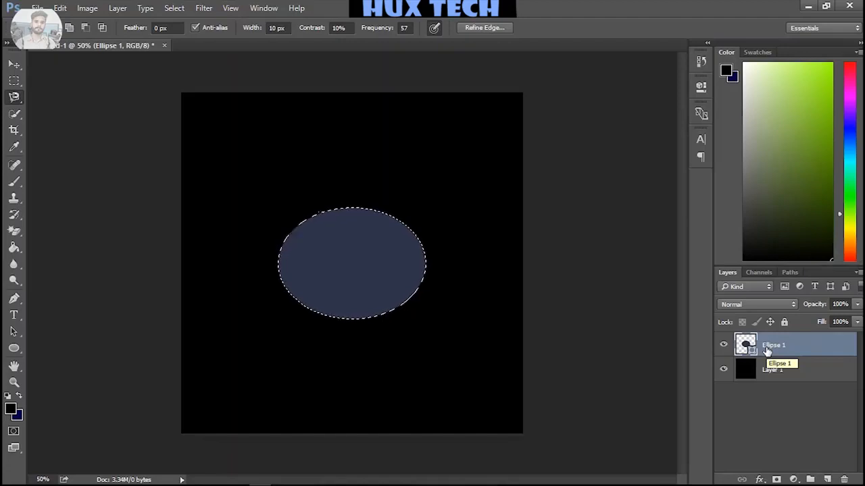
{"action": "key", "text": "ctrl+d"}
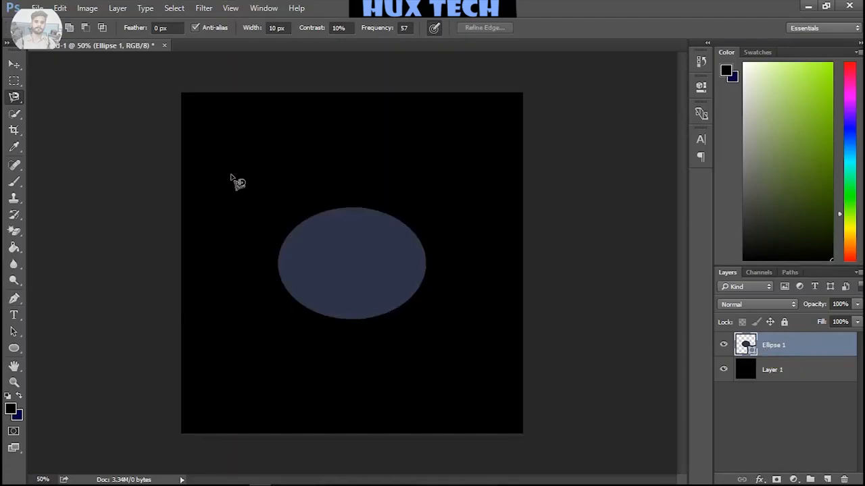
Step: Switch between the ellipse and the black background with the Move tool and in the layer stack, ending on Layer 1
{"action": "left_click", "coordinate": [14, 64]}
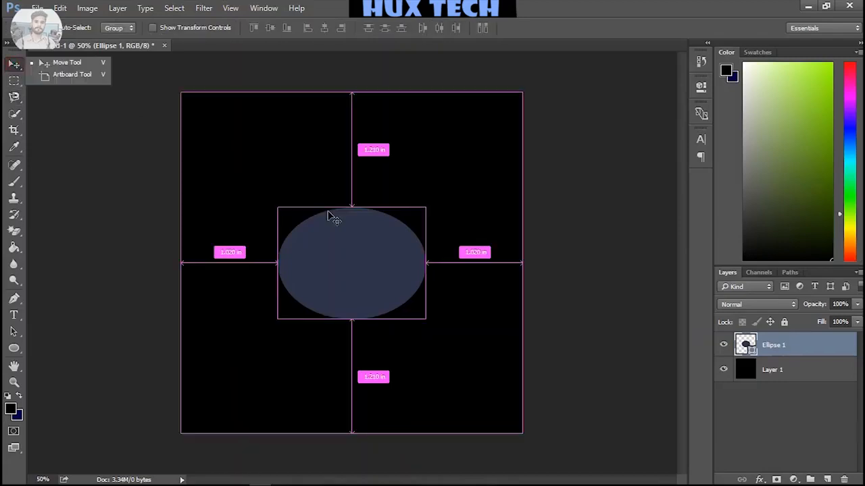
{"action": "left_click", "coordinate": [340, 264]}
{"action": "left_click", "coordinate": [282, 192]}
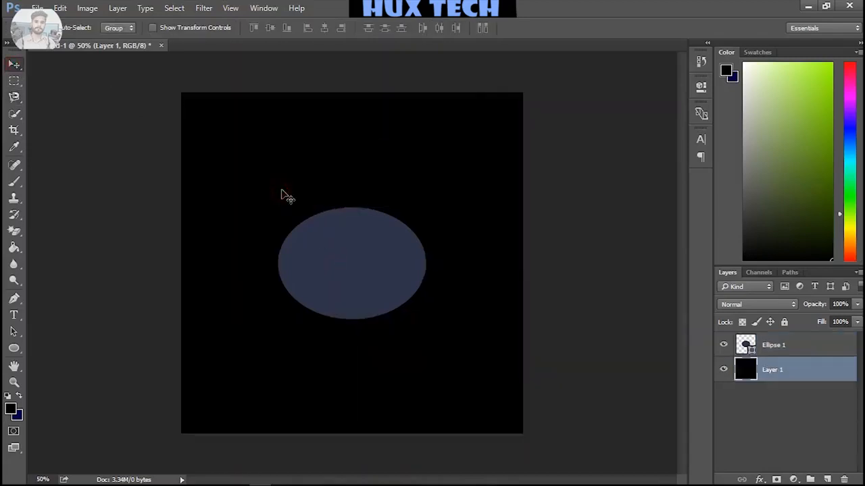
{"action": "left_click", "coordinate": [813, 346]}
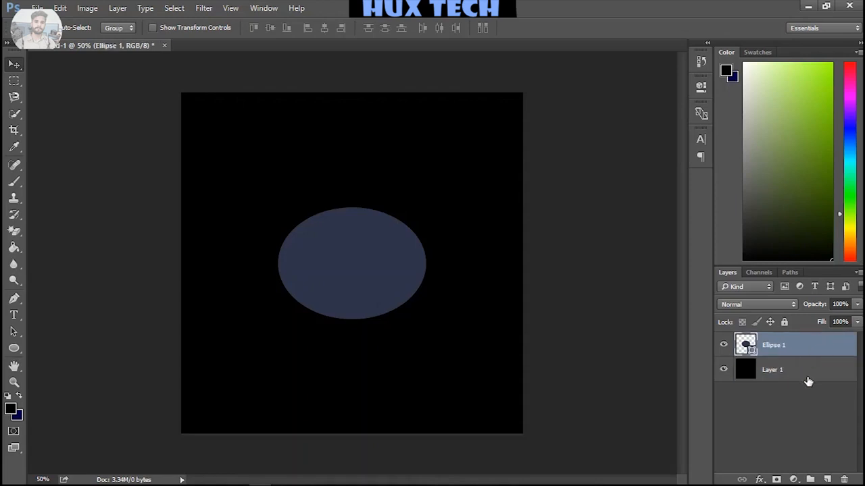
{"action": "left_click_drag", "start_coordinate": [808, 382], "coordinate": [810, 403]}
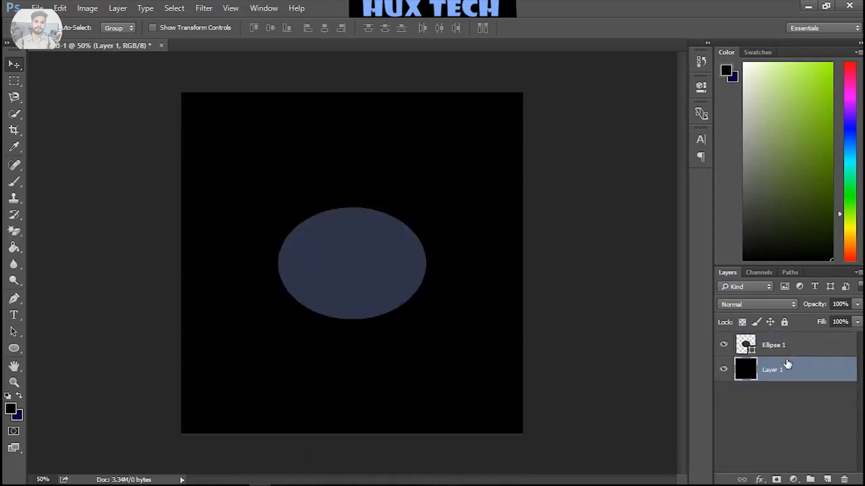
{"action": "left_click_drag", "start_coordinate": [786, 365], "coordinate": [794, 381]}
Step: Brush a Quick Selection over the ellipse with Ellipse 1 as the active layer, and undo the last stroke
{"action": "left_click", "coordinate": [17, 117]}
{"action": "left_click", "coordinate": [57, 112]}
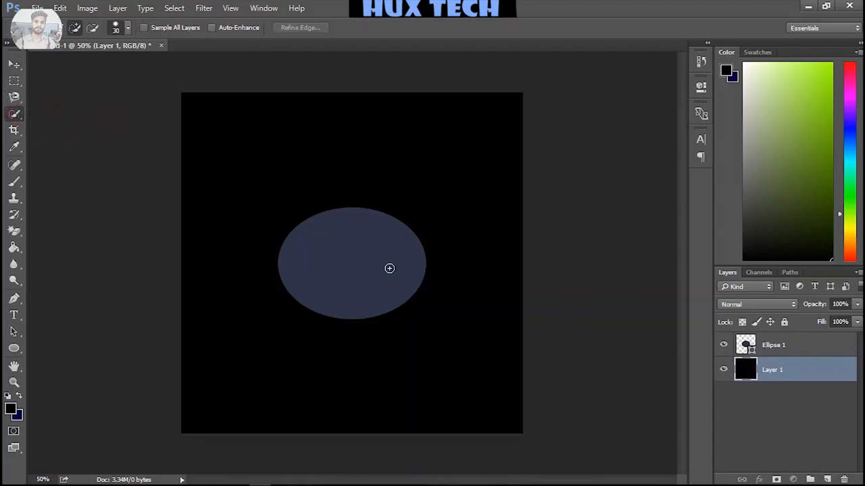
{"action": "left_click", "coordinate": [822, 352]}
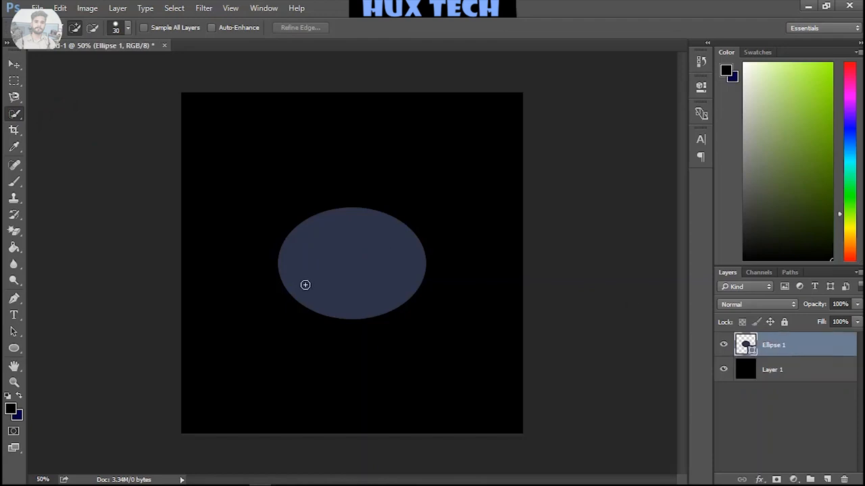
{"action": "left_click", "coordinate": [323, 278]}
{"action": "mouse_move", "coordinate": [323, 279]}
{"action": "left_mouse_down"}
{"action": "mouse_move", "coordinate": [353, 284]}
{"action": "mouse_move", "coordinate": [338, 277]}
{"action": "mouse_move", "coordinate": [364, 266]}
{"action": "mouse_move", "coordinate": [339, 267]}
{"action": "mouse_move", "coordinate": [351, 246]}
{"action": "mouse_move", "coordinate": [369, 261]}
{"action": "mouse_move", "coordinate": [319, 260]}
{"action": "mouse_move", "coordinate": [334, 238]}
{"action": "mouse_move", "coordinate": [373, 248]}
{"action": "mouse_move", "coordinate": [328, 269]}
{"action": "mouse_move", "coordinate": [321, 239]}
{"action": "mouse_move", "coordinate": [356, 216]}
{"action": "left_mouse_up"}
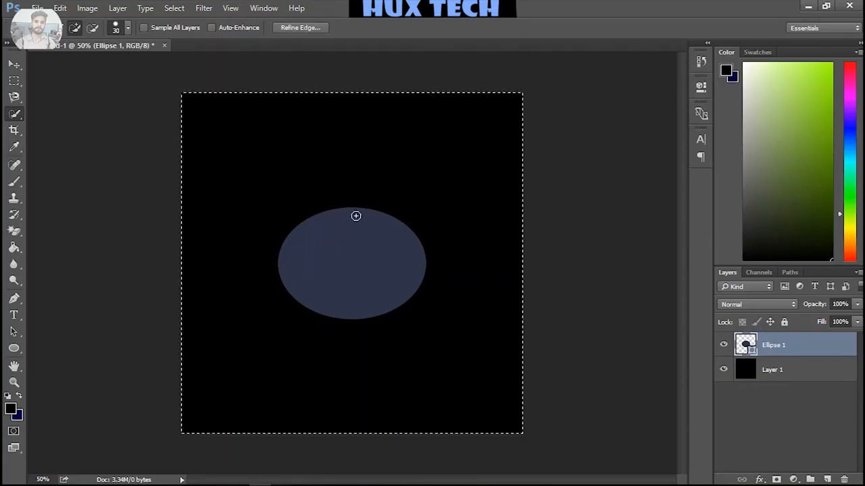
{"action": "key", "text": "ctrl+z"}
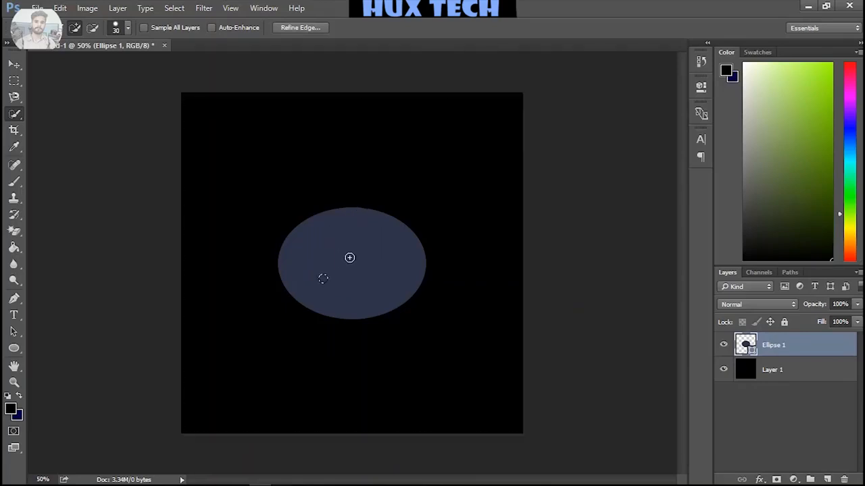
Step: Extend the Quick Selection inside the ellipse with more strokes, undo the last stroke and deselect everything
{"action": "mouse_move", "coordinate": [347, 261]}
{"action": "left_mouse_down"}
{"action": "mouse_move", "coordinate": [322, 259]}
{"action": "mouse_move", "coordinate": [330, 245]}
{"action": "mouse_move", "coordinate": [328, 280]}
{"action": "mouse_move", "coordinate": [357, 274]}
{"action": "mouse_move", "coordinate": [341, 248]}
{"action": "mouse_move", "coordinate": [338, 274]}
{"action": "mouse_move", "coordinate": [350, 255]}
{"action": "mouse_move", "coordinate": [330, 281]}
{"action": "mouse_move", "coordinate": [354, 254]}
{"action": "mouse_move", "coordinate": [333, 257]}
{"action": "left_mouse_up"}
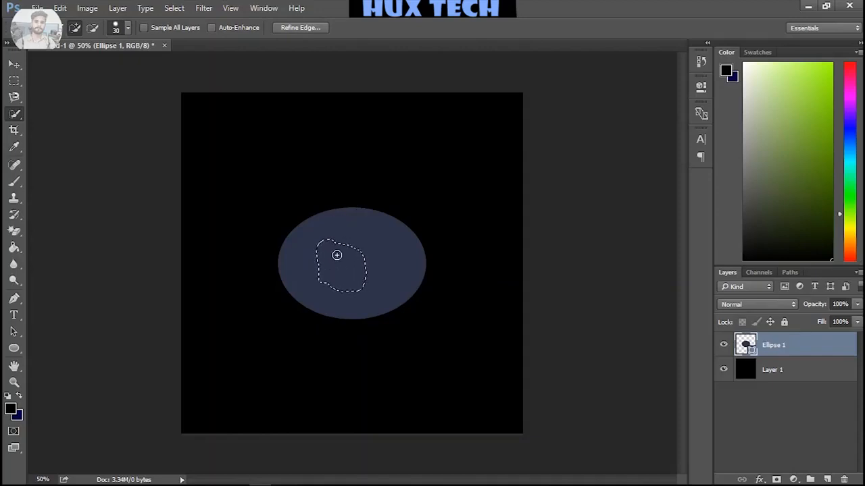
{"action": "mouse_move", "coordinate": [387, 250]}
{"action": "left_mouse_down"}
{"action": "mouse_move", "coordinate": [357, 236]}
{"action": "mouse_move", "coordinate": [316, 243]}
{"action": "mouse_move", "coordinate": [357, 248]}
{"action": "mouse_move", "coordinate": [305, 234]}
{"action": "left_mouse_up"}
{"action": "key", "text": "ctrl+z"}
{"action": "key", "text": "ctrl+z"}
{"action": "key", "text": "ctrl+z"}
{"action": "left_click", "coordinate": [315, 282]}
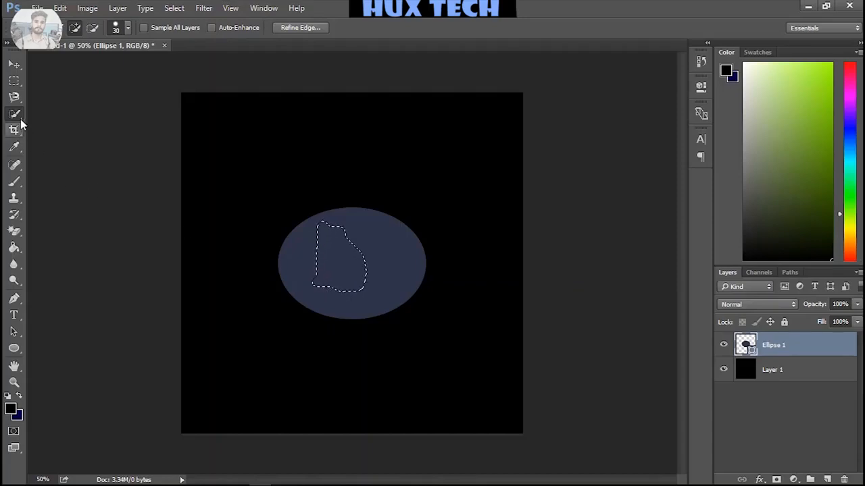
{"action": "key", "text": "ctrl+d"}
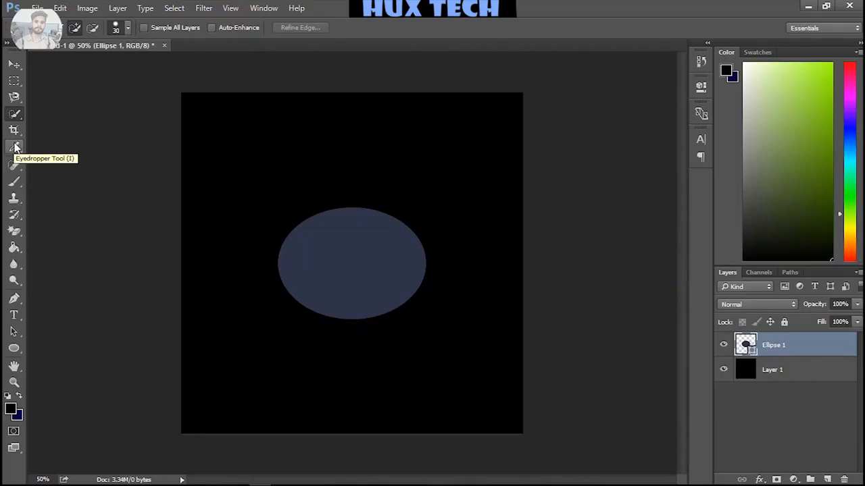
Step: Sample the ellipse's blue with the Eyedropper tool, and sample the black background as the foreground color
{"action": "left_click", "coordinate": [16, 147]}
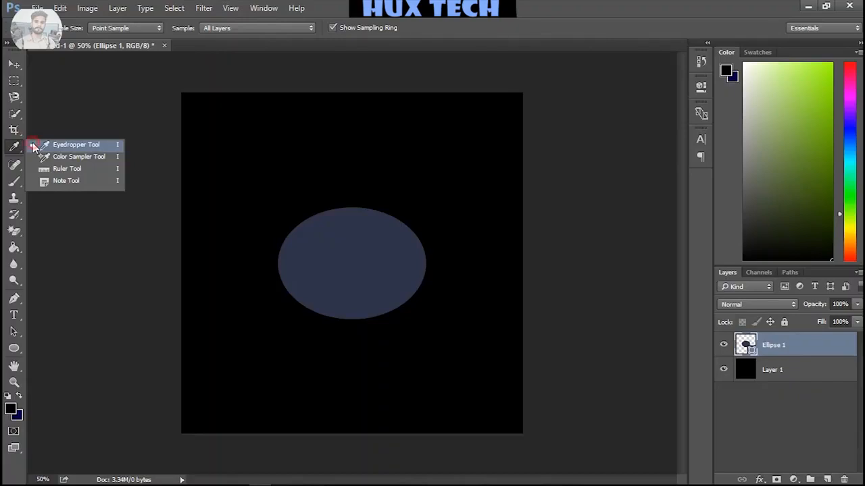
{"action": "left_click", "coordinate": [34, 146]}
{"action": "left_click", "coordinate": [362, 243]}
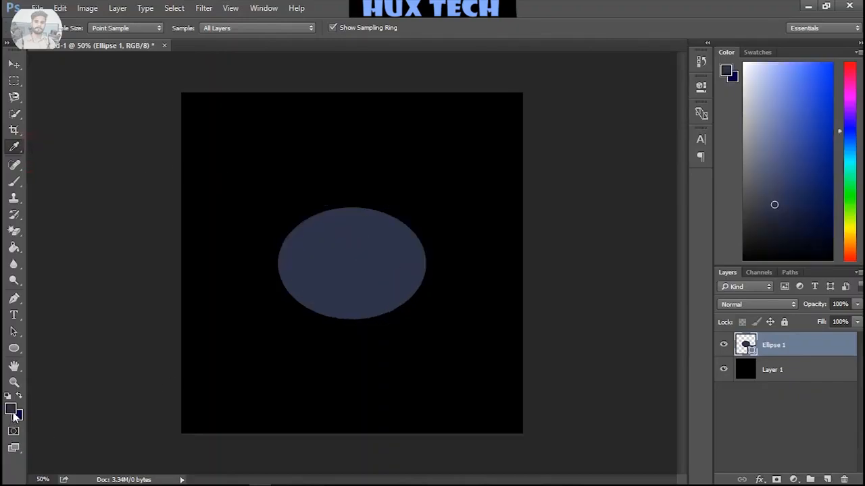
{"action": "left_click", "coordinate": [318, 120]}
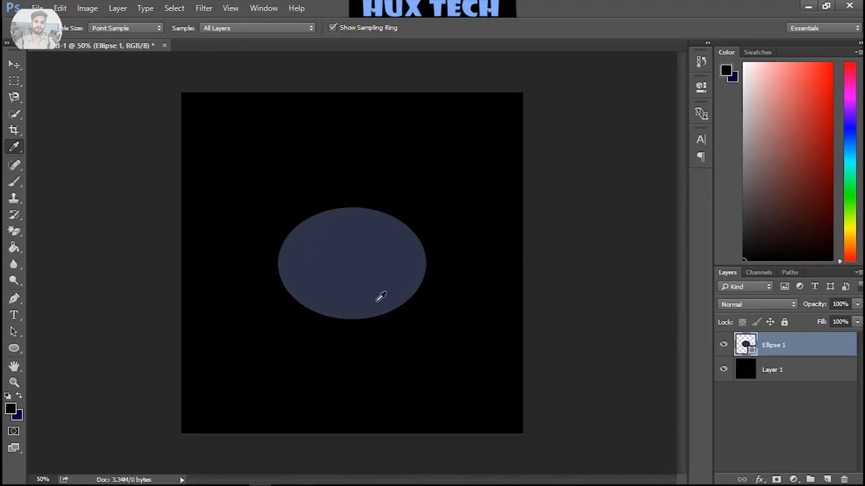
Step: Save a copy of the document with the black background as a JPEG named aaa in the Documents folder
{"action": "left_click", "coordinate": [789, 376]}
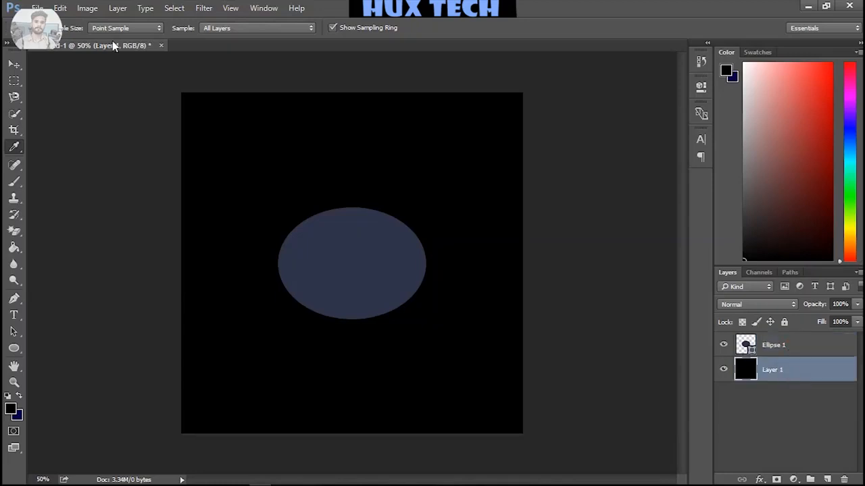
{"action": "left_click", "coordinate": [37, 8]}
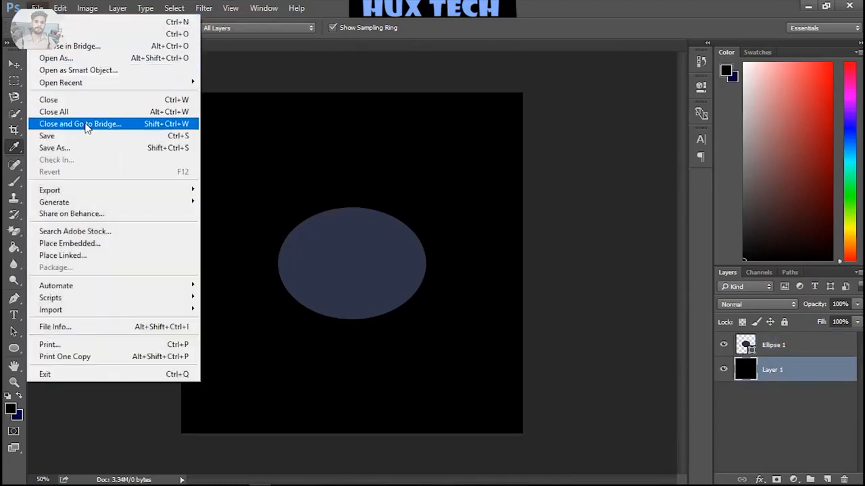
{"action": "left_click", "coordinate": [87, 146]}
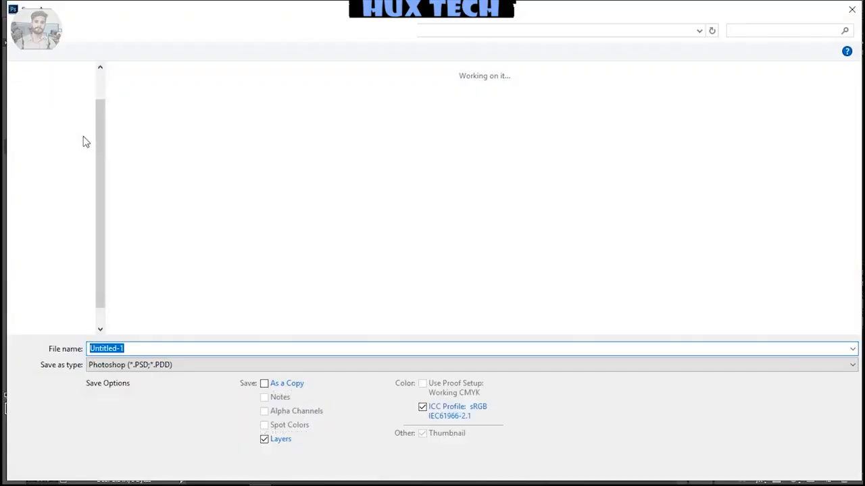
{"action": "left_click", "coordinate": [58, 85]}
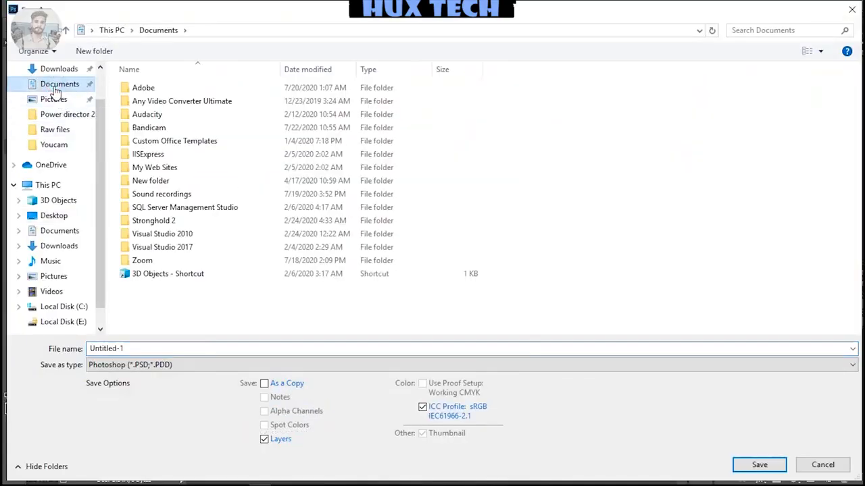
{"action": "left_click", "coordinate": [141, 348]}
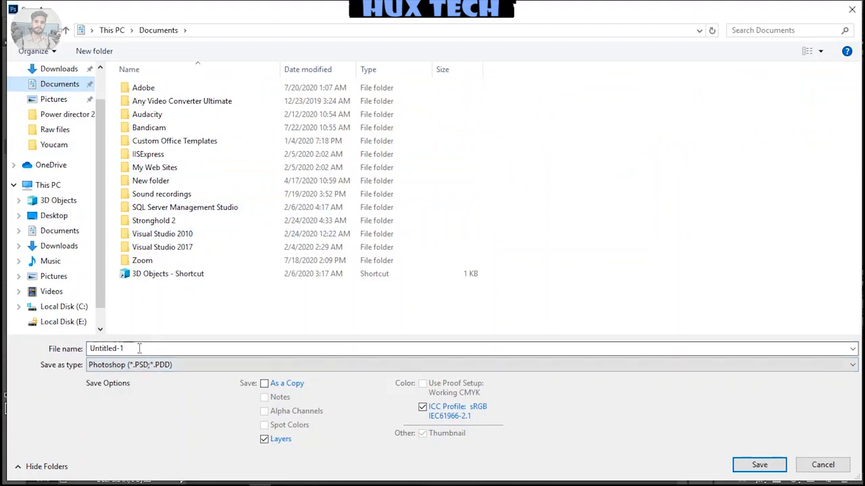
{"action": "type", "text": "aaa"}
{"action": "left_click", "coordinate": [189, 365]}
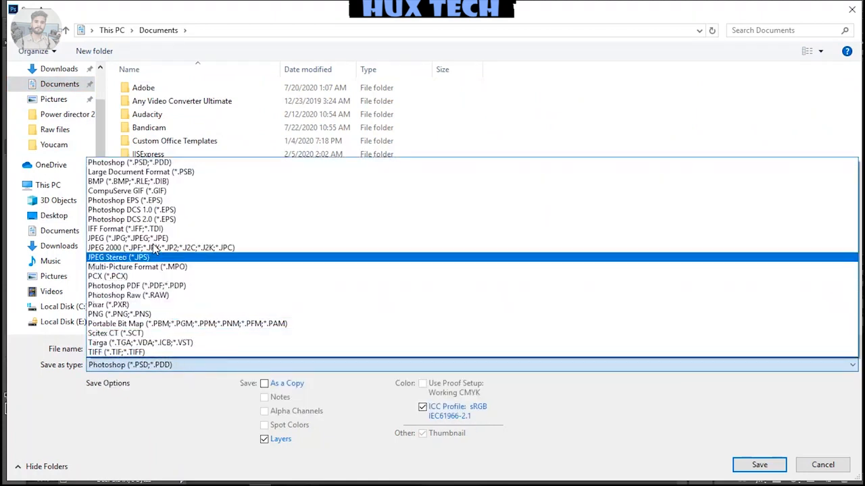
{"action": "left_click", "coordinate": [150, 238]}
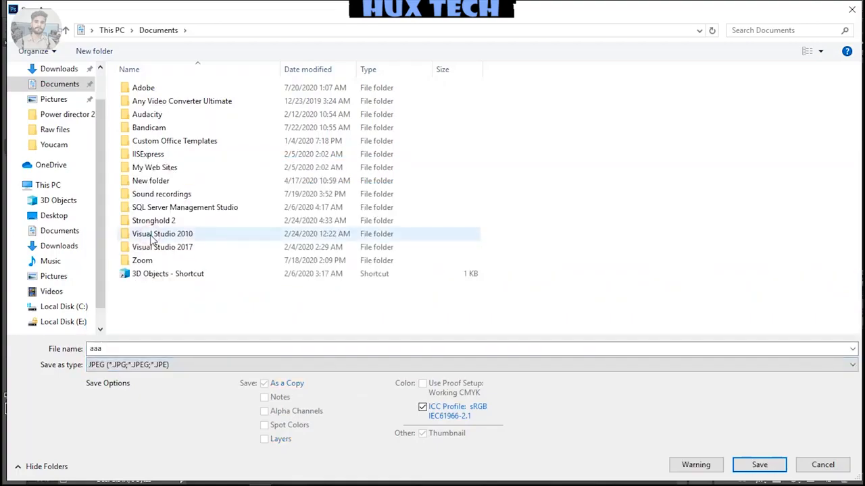
{"action": "key", "text": "Return"}
{"action": "key", "text": "Return"}
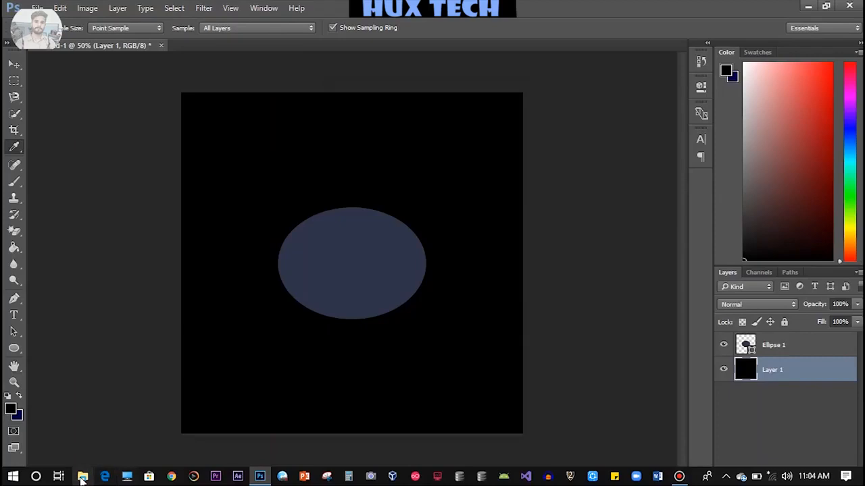
Step: Switch to File Explorer and open the saved aaa JPG from the Documents folder to check it
{"action": "left_click", "coordinate": [82, 477]}
{"action": "right_click", "coordinate": [82, 478]}
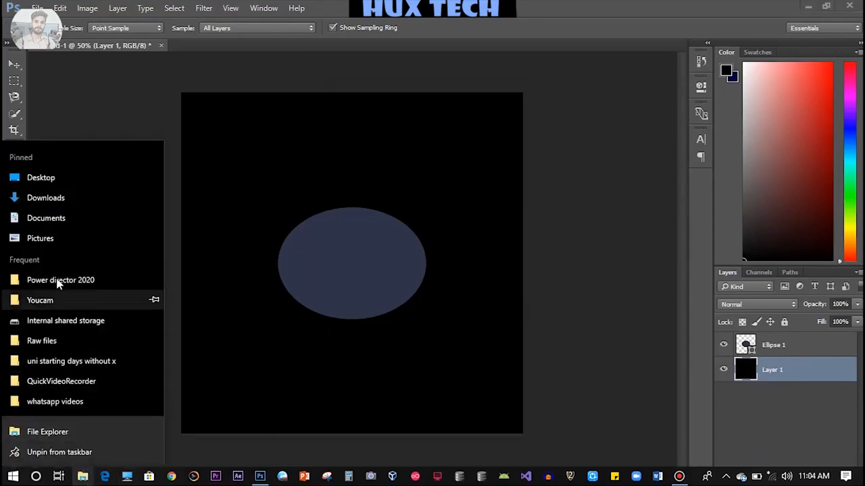
{"action": "left_click", "coordinate": [37, 222]}
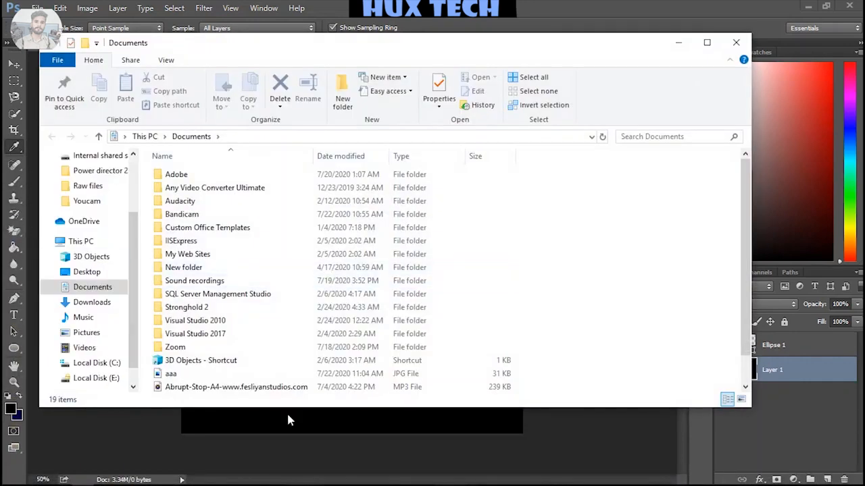
{"action": "double_click", "coordinate": [174, 374]}
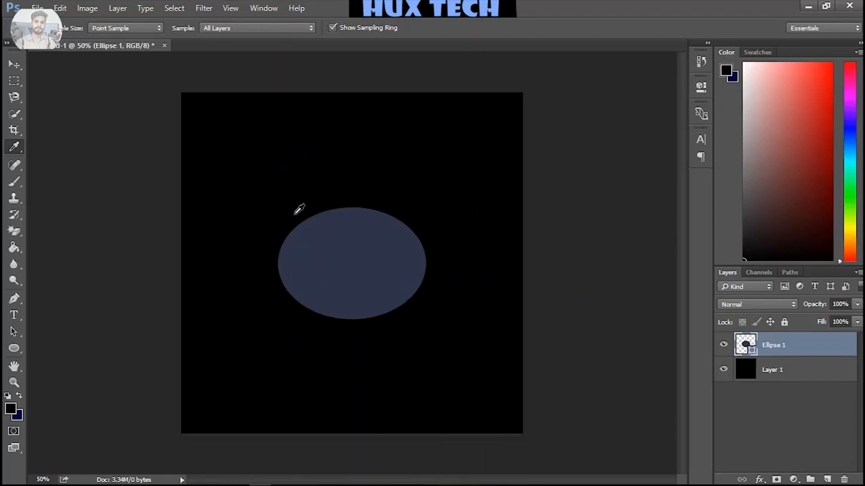
Step: Delete the black Layer 1 and save the transparent image as a PNG named aaa in Documents, with Smallest / Slow compression and no interlacing
{"action": "left_click", "coordinate": [762, 375]}
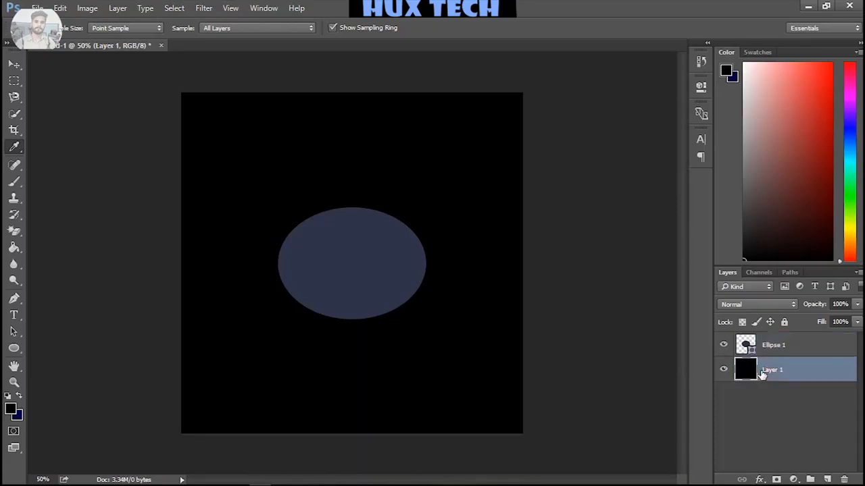
{"action": "key", "text": "Delete"}
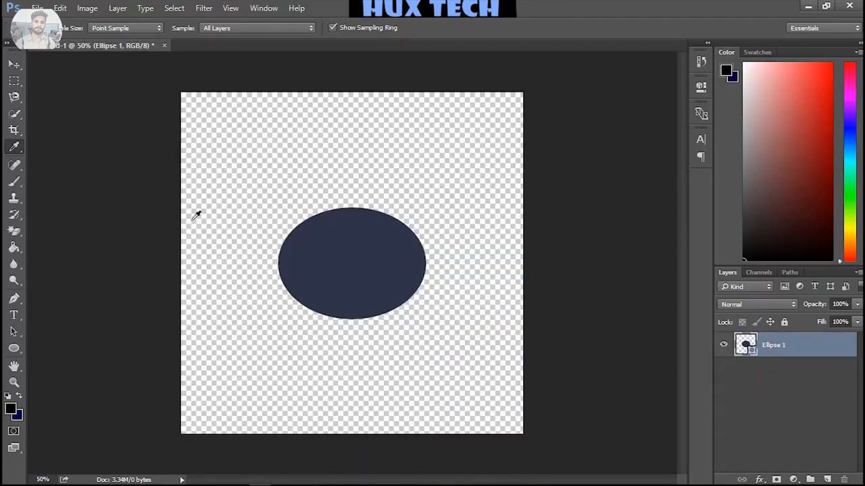
{"action": "left_click", "coordinate": [37, 7]}
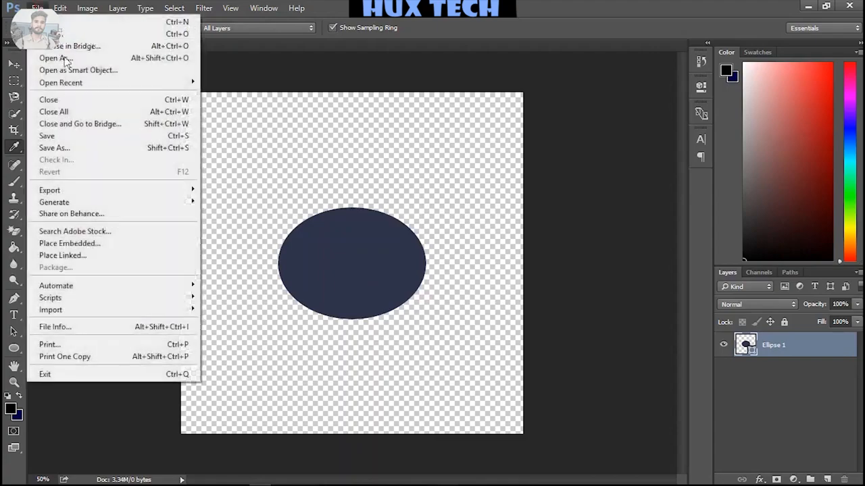
{"action": "left_click", "coordinate": [99, 148]}
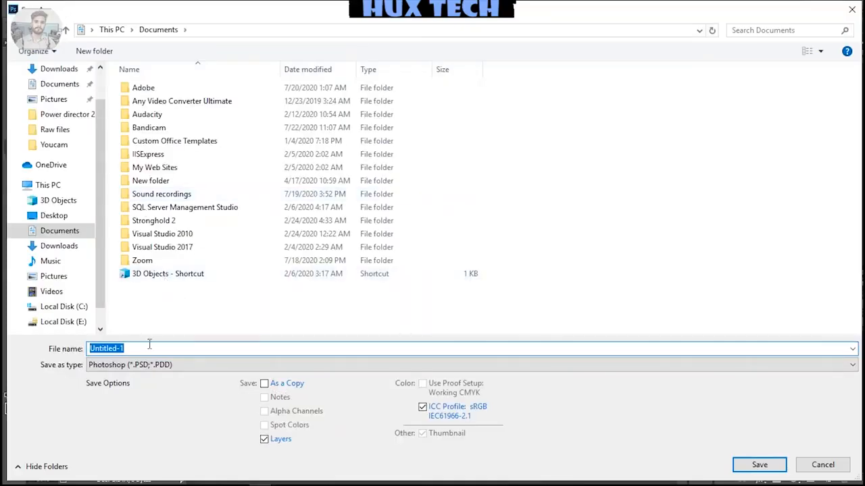
{"action": "type", "text": "aaa"}
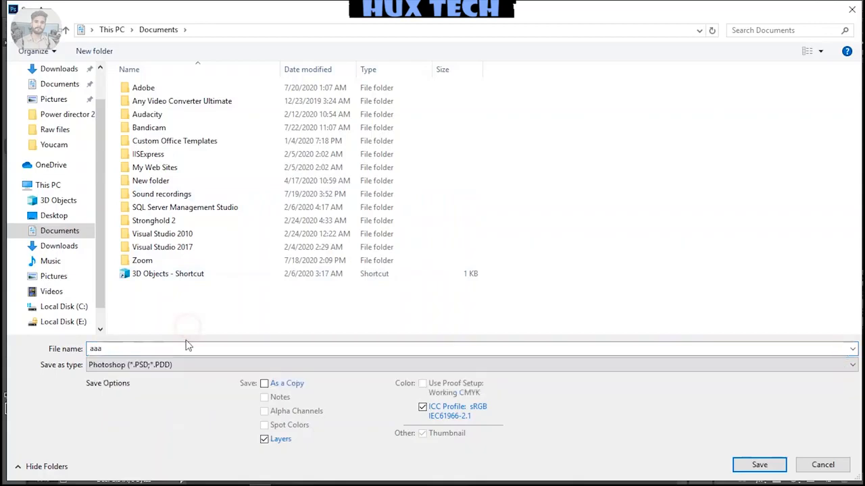
{"action": "left_click", "coordinate": [181, 371]}
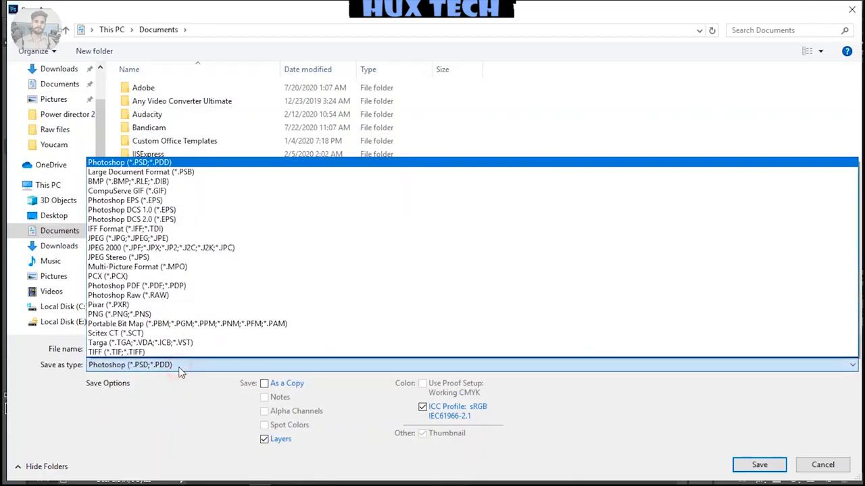
{"action": "left_click", "coordinate": [154, 316]}
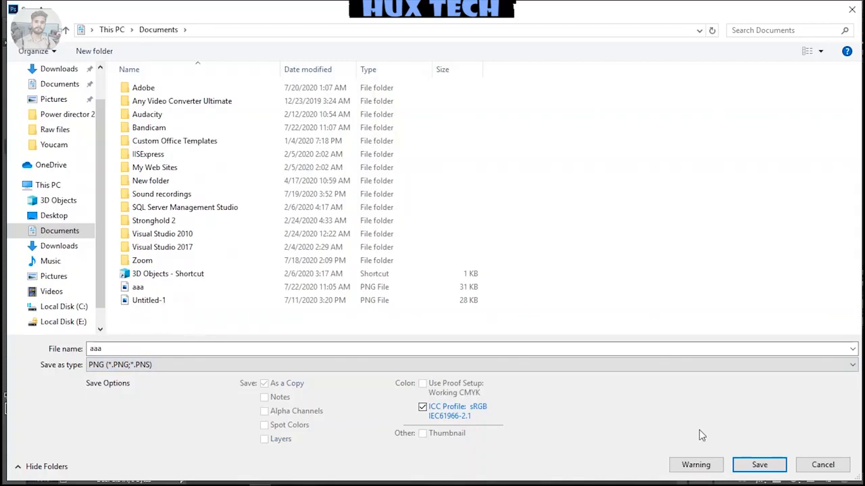
{"action": "left_click", "coordinate": [754, 465]}
{"action": "left_click", "coordinate": [461, 251]}
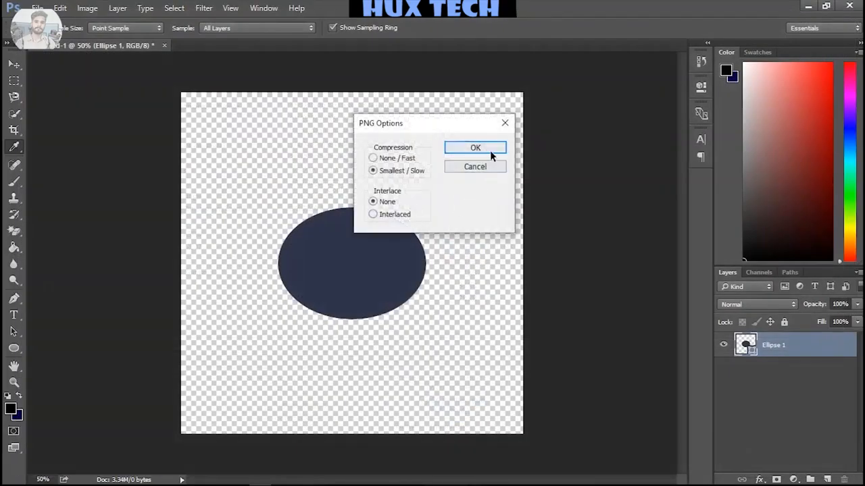
{"action": "left_click", "coordinate": [490, 150]}
{"action": "key", "text": "alt+Tab"}
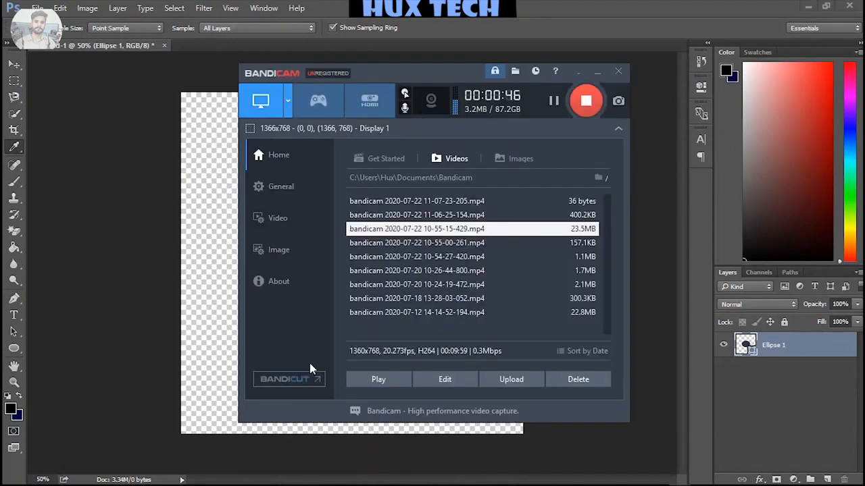
{"action": "key", "text": "alt+Tab"}
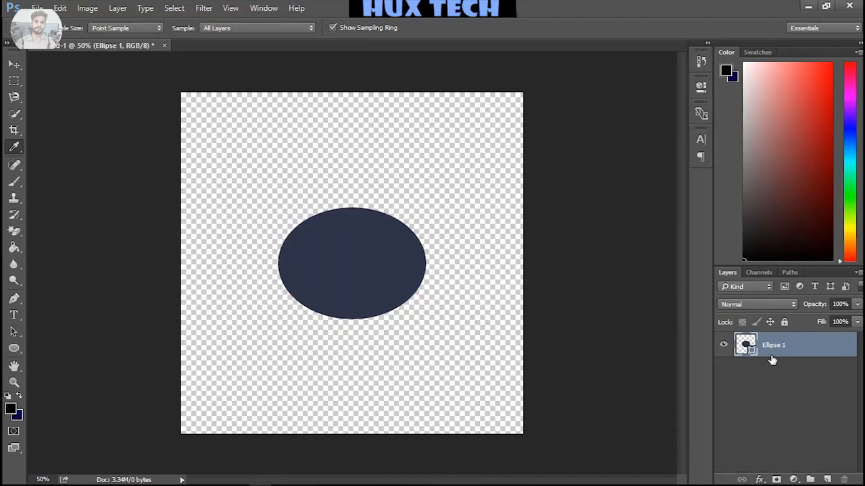
Step: Add a new layer filled with black using the Paint Bucket, and place it beneath Ellipse 1
{"action": "left_click", "coordinate": [827, 480]}
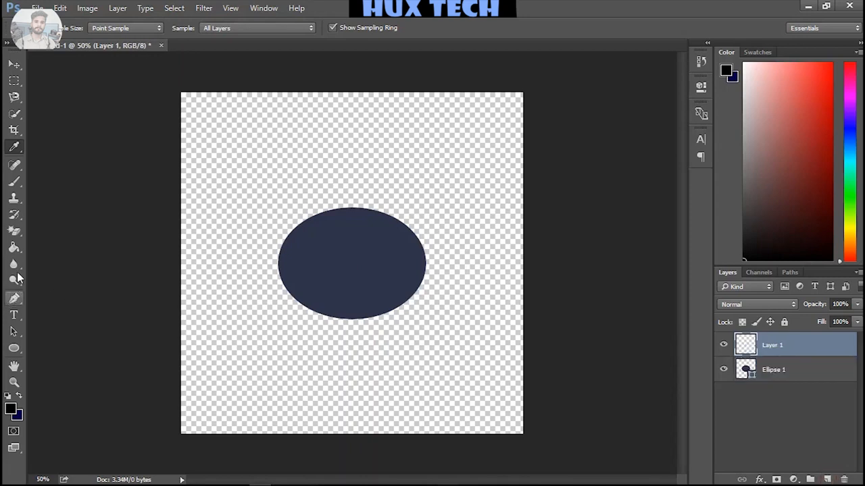
{"action": "left_click", "coordinate": [14, 249]}
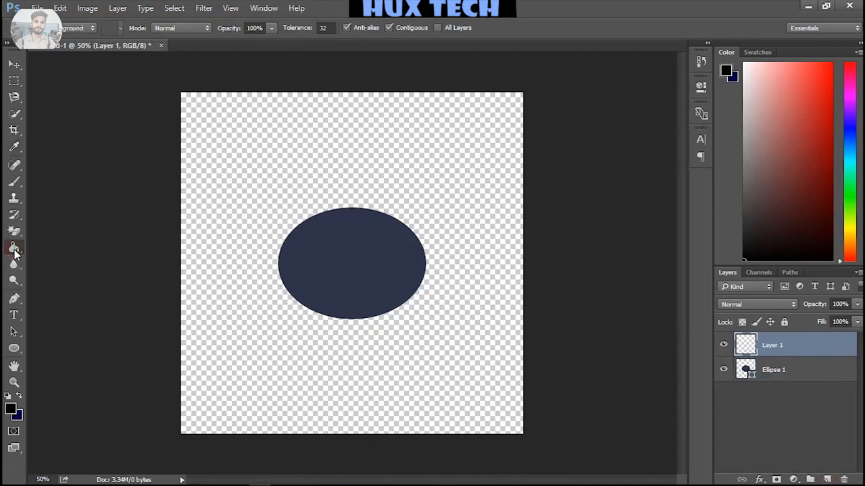
{"action": "left_click", "coordinate": [249, 244]}
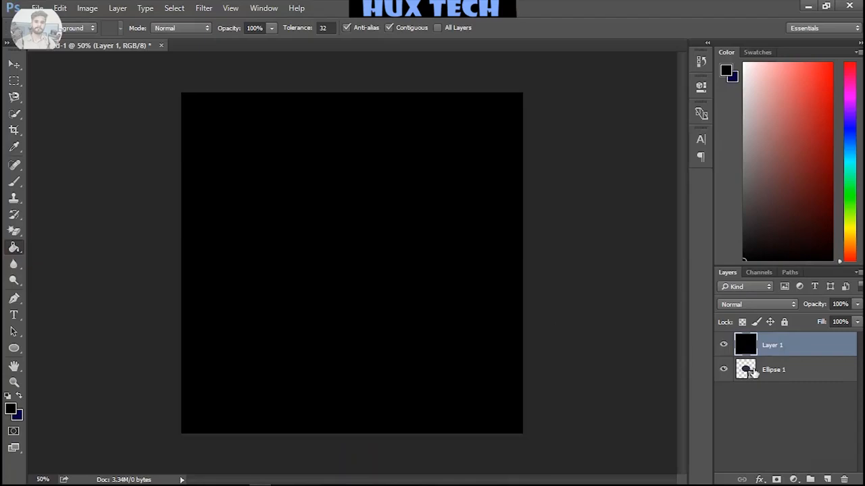
{"action": "left_click_drag", "start_coordinate": [800, 348], "coordinate": [802, 396]}
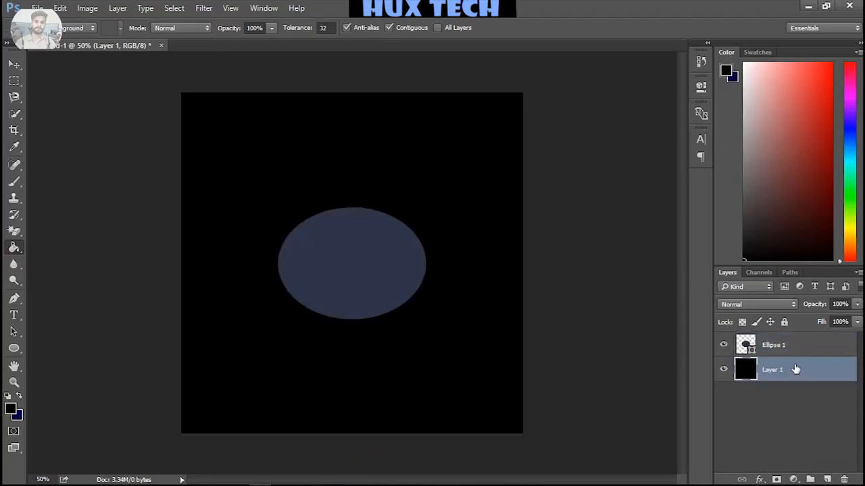